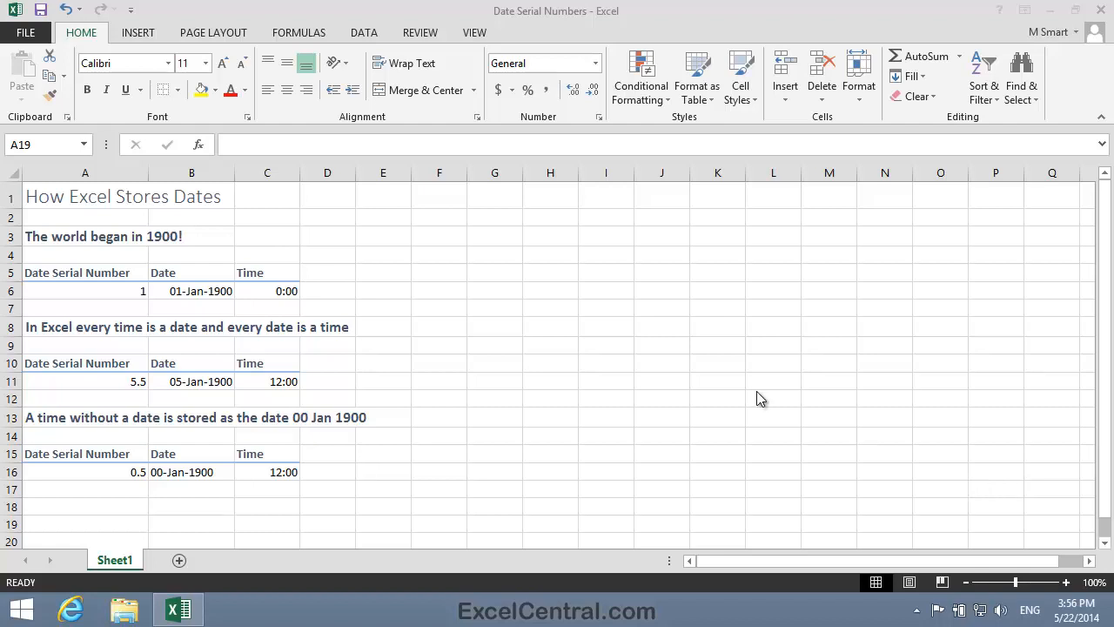
Create a new blank workbook
{"action": "left_click", "coordinate": [28, 33]}
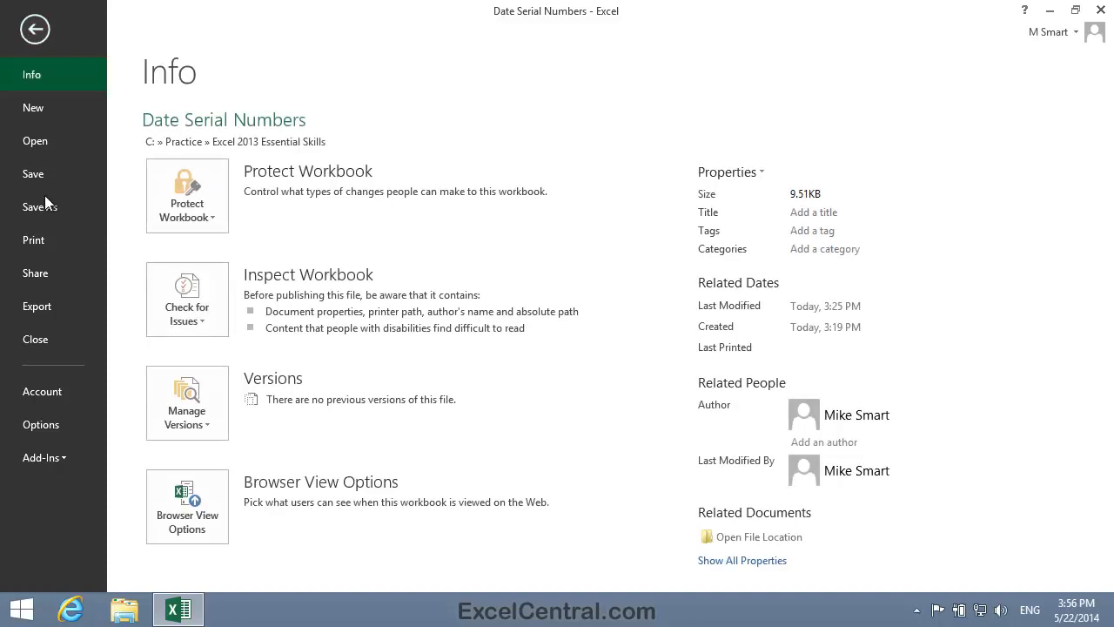
{"action": "left_click", "coordinate": [37, 108]}
{"action": "left_click", "coordinate": [244, 331]}
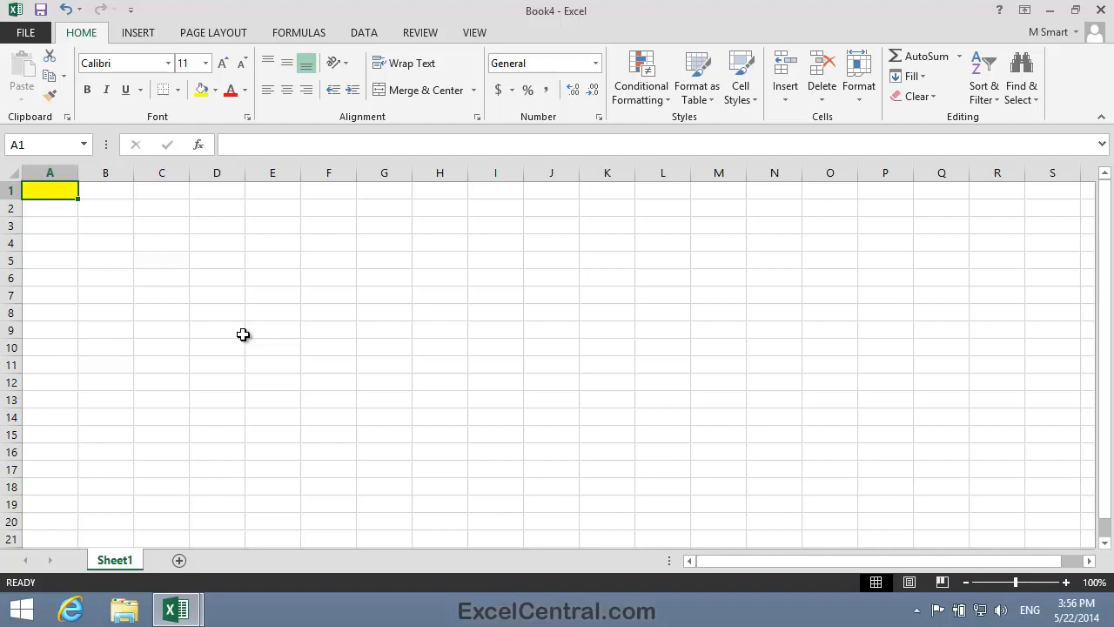
Enter 1 in cell A1 and fill a series from it down to cell A5
{"action": "type", "text": "1"}
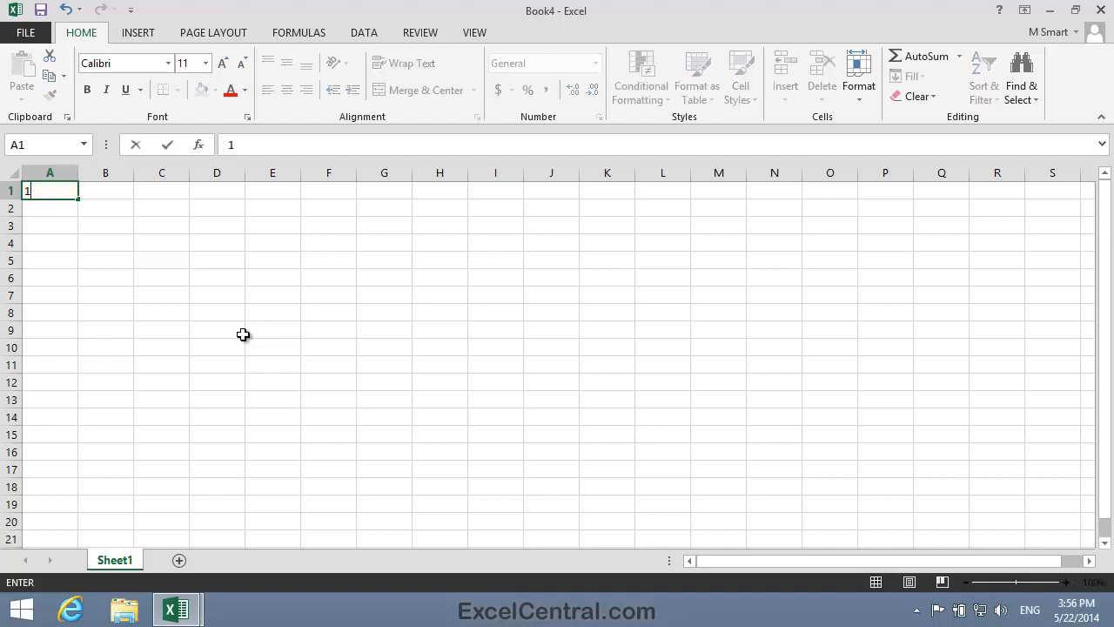
{"action": "key", "text": "Return"}
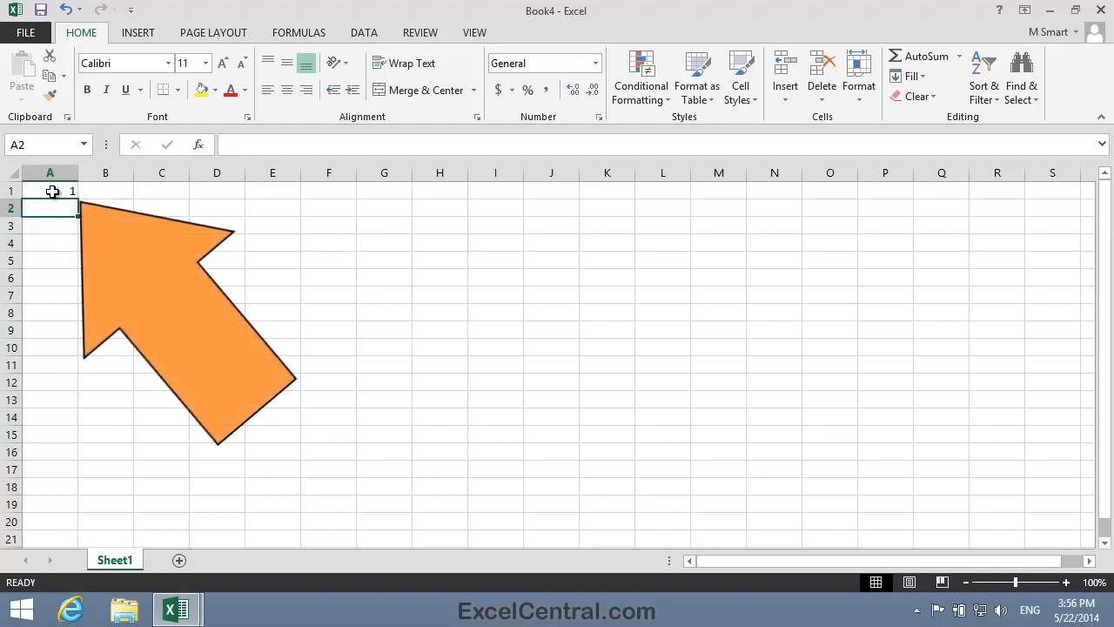
{"action": "left_click", "coordinate": [52, 191]}
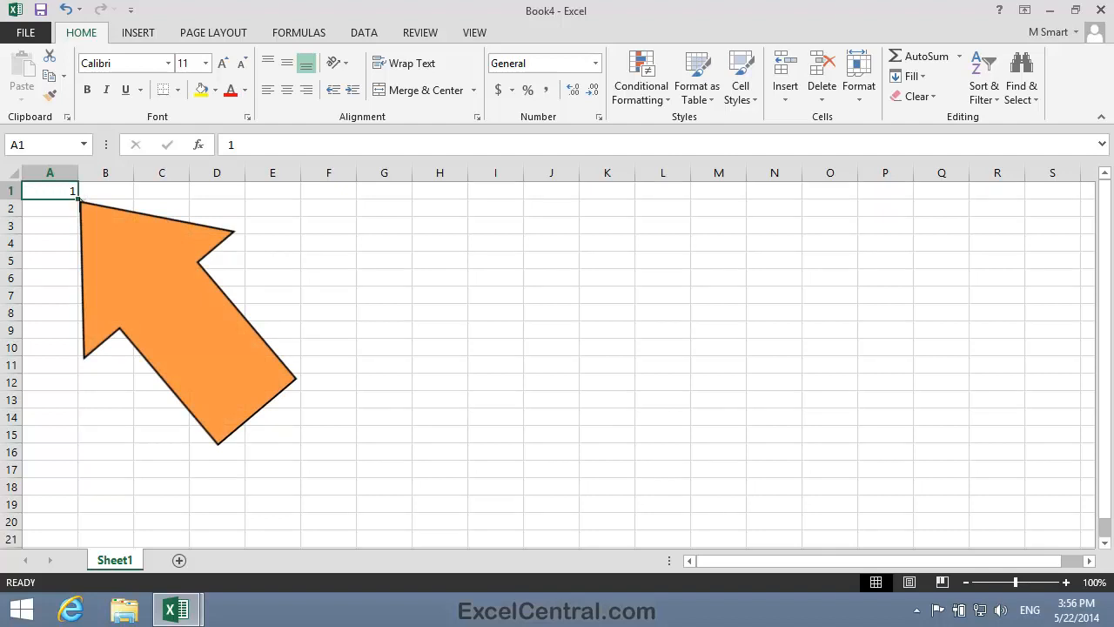
{"action": "left_click_drag", "start_coordinate": [78, 199], "coordinate": [73, 271]}
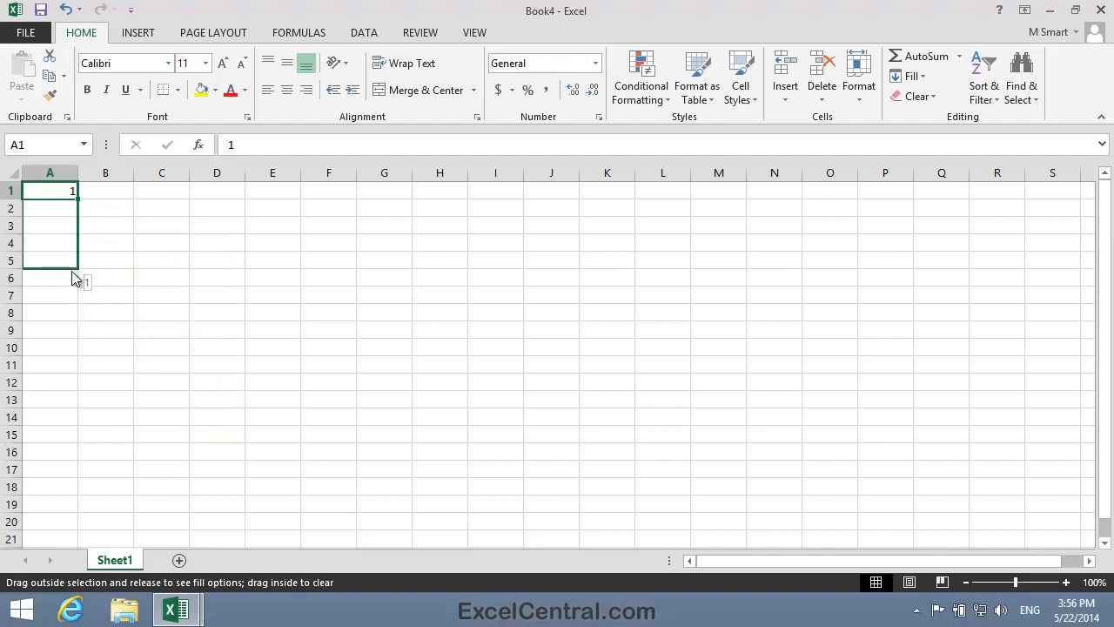
{"action": "left_click_drag", "start_coordinate": [73, 272], "coordinate": [73, 271]}
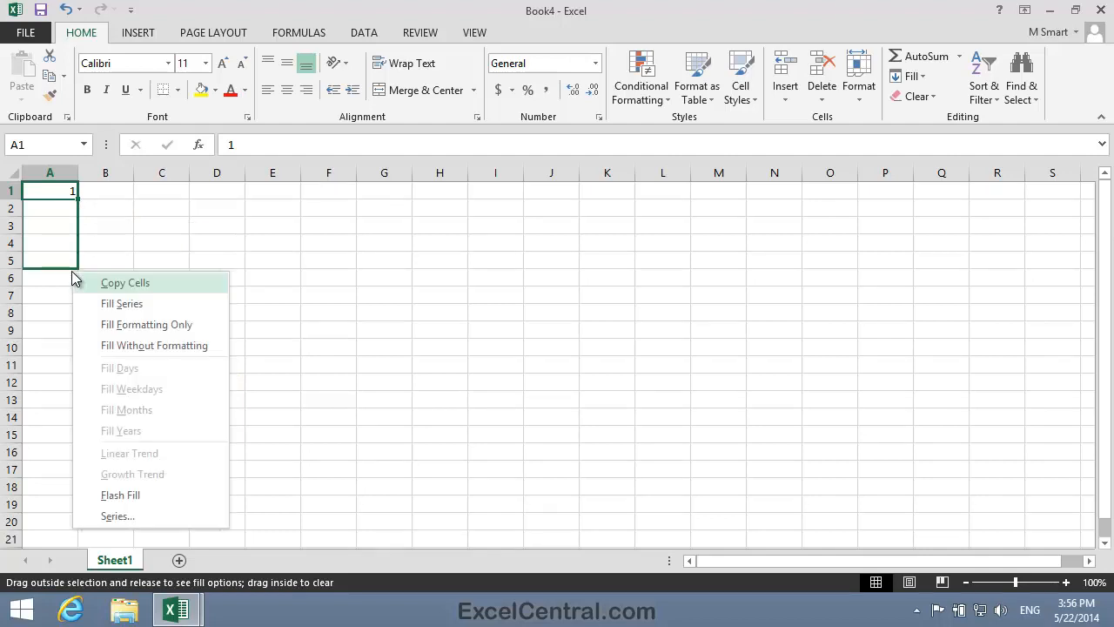
{"action": "left_click", "coordinate": [114, 304]}
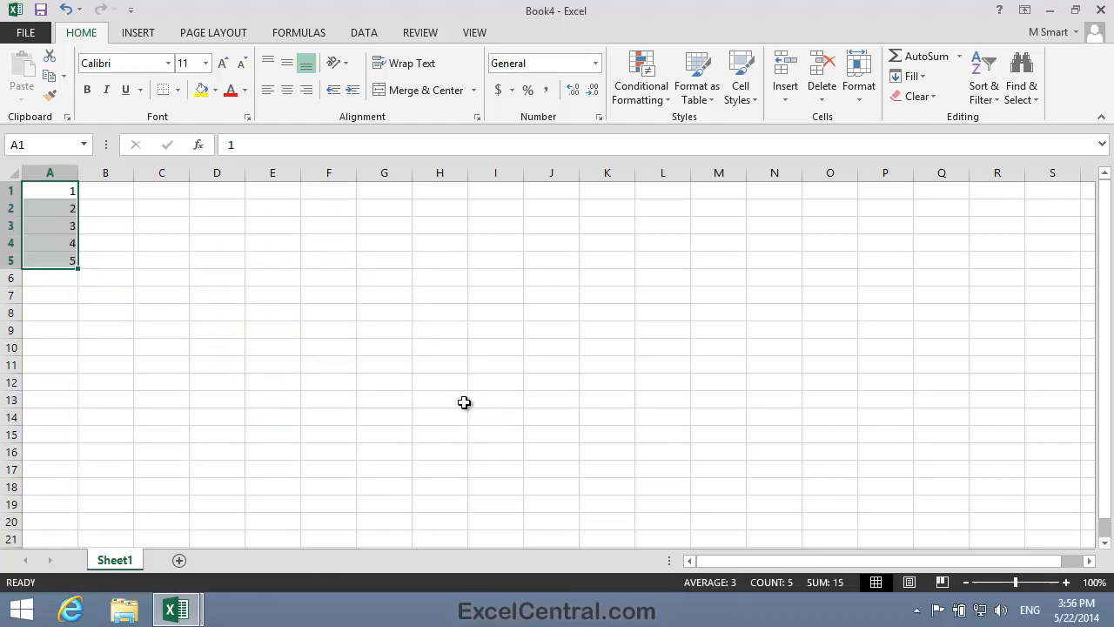
Enter the formula =A1 in cell B1 and fill it down to cell B5
{"action": "left_click", "coordinate": [114, 188]}
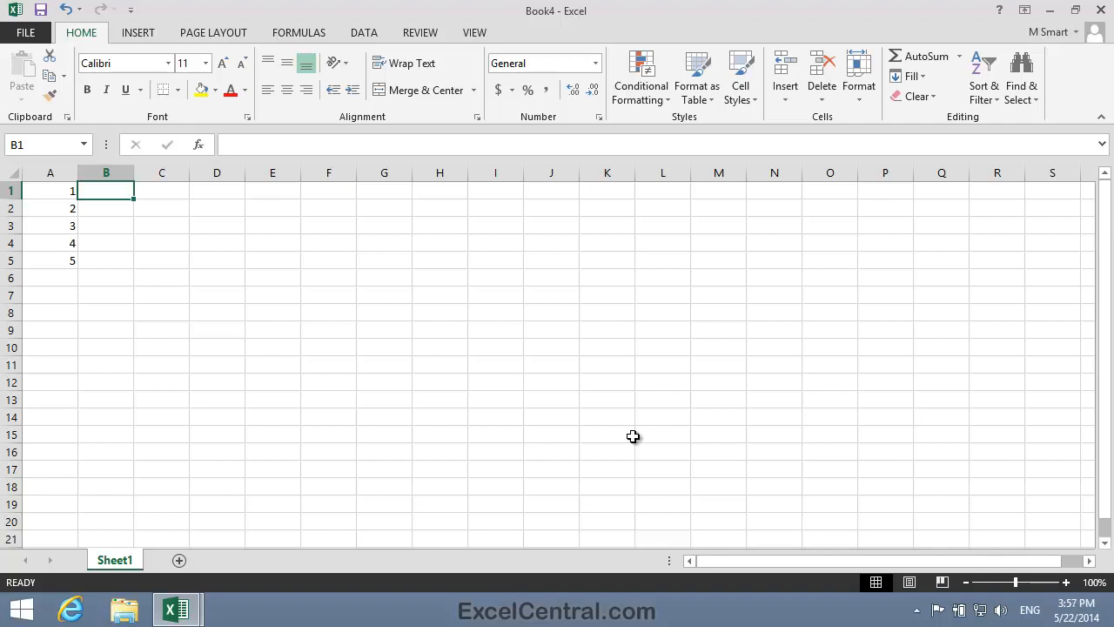
{"action": "type", "text": "="}
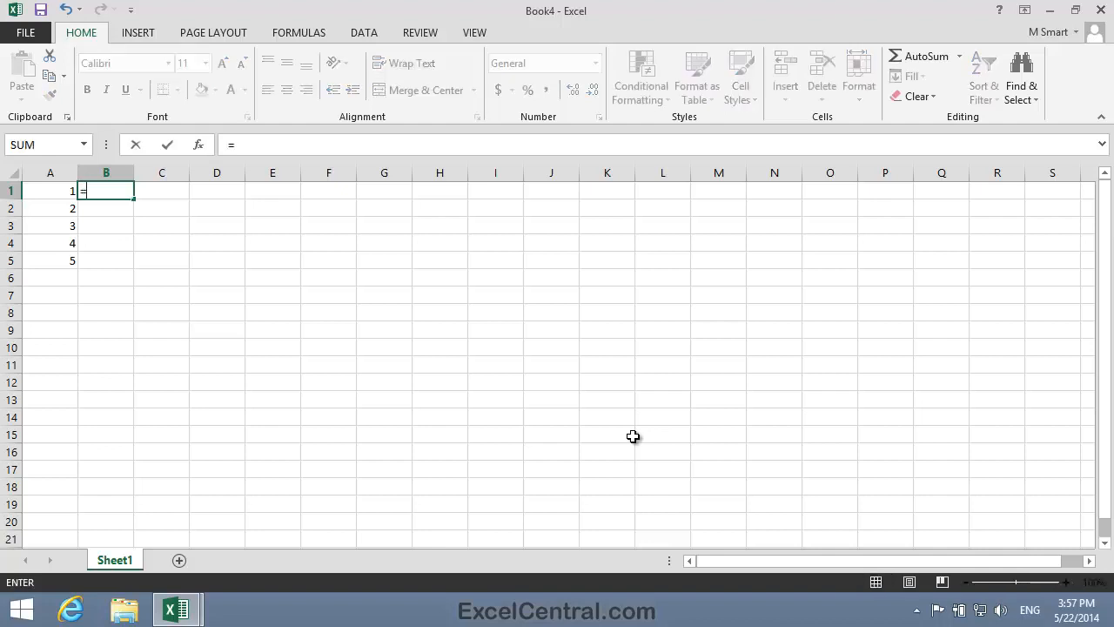
{"action": "left_click", "coordinate": [44, 193]}
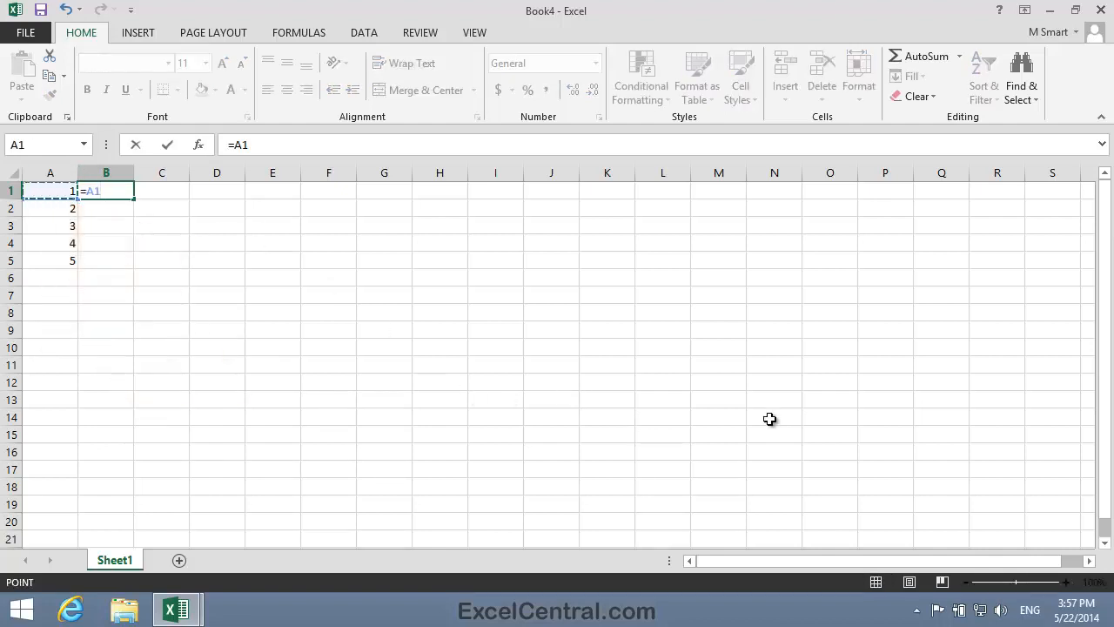
{"action": "key", "text": "Return"}
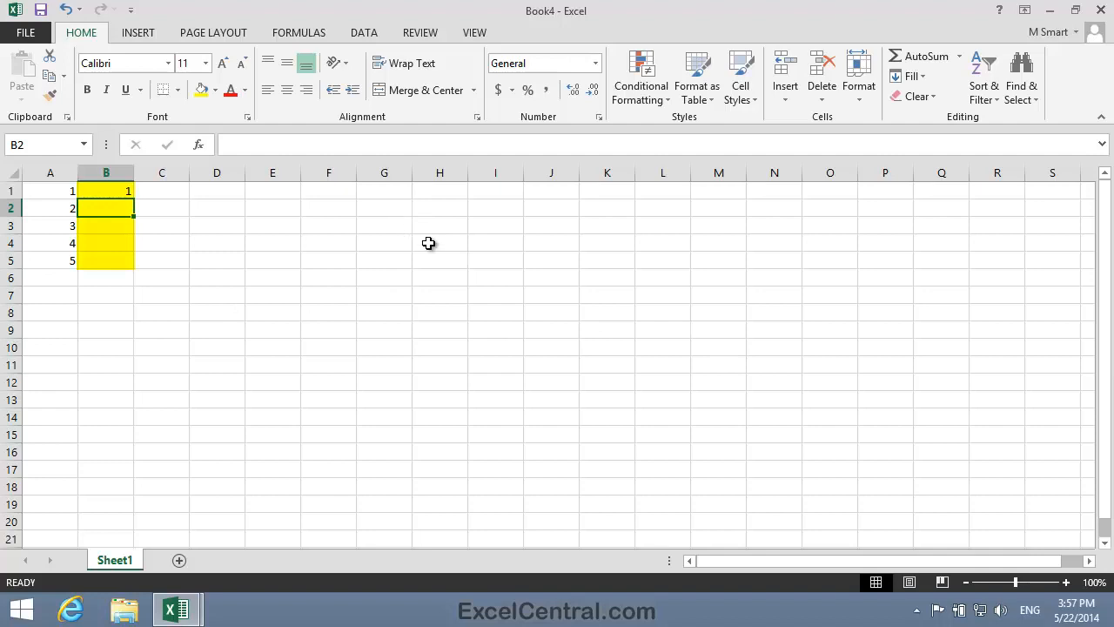
{"action": "left_click", "coordinate": [108, 191]}
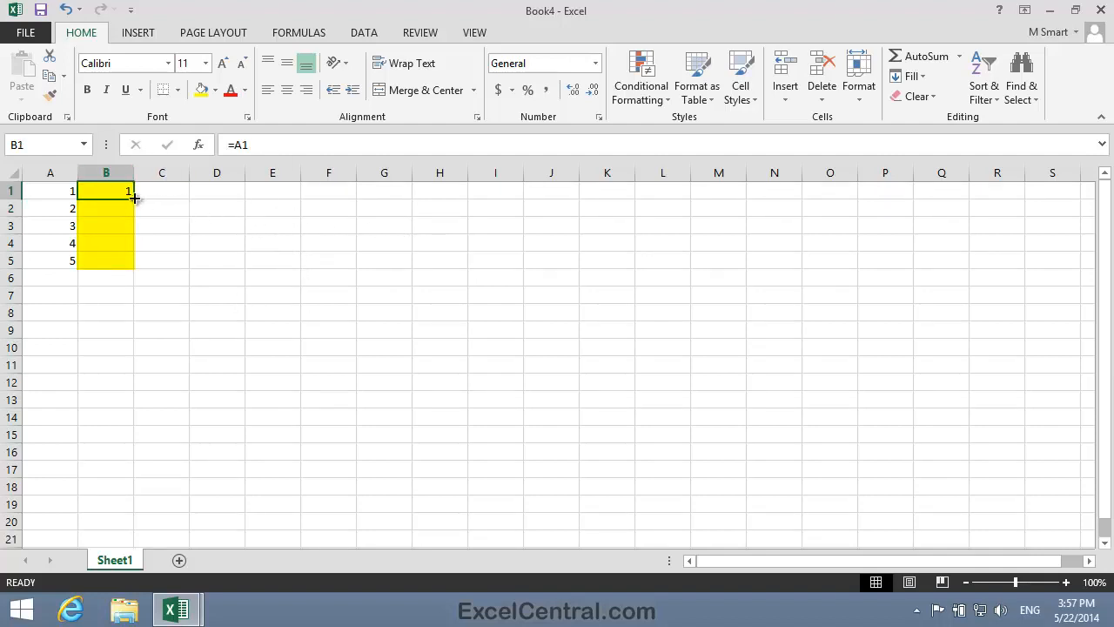
{"action": "left_click_drag", "start_coordinate": [132, 198], "coordinate": [132, 261]}
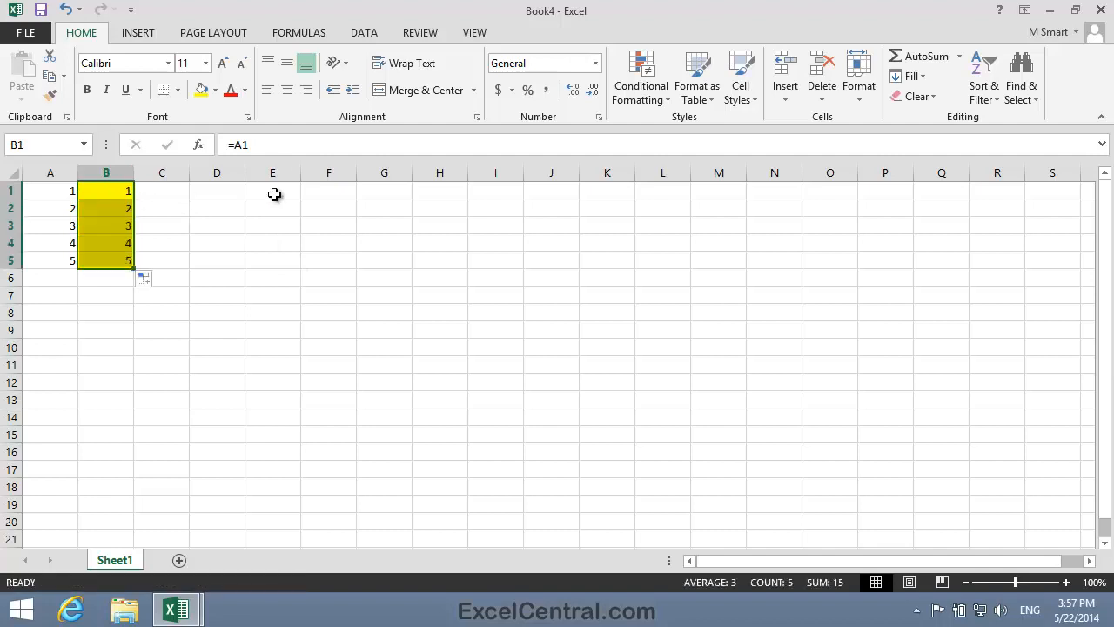
{"action": "left_click", "coordinate": [348, 243]}
{"action": "left_click", "coordinate": [284, 364]}
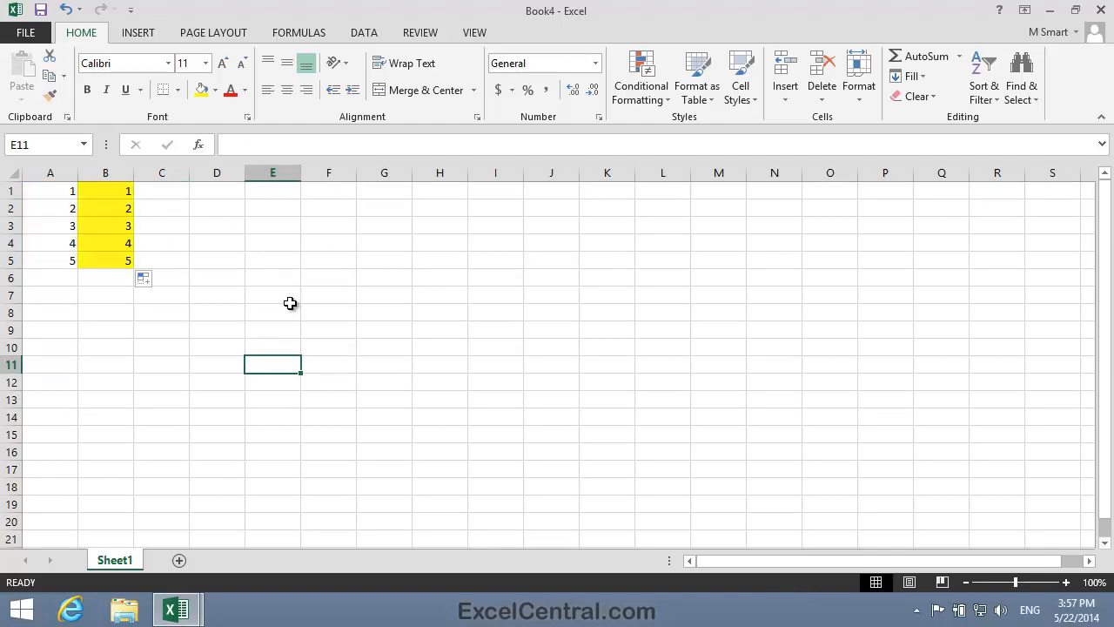
Change cell A2 to 5 to test the linked formula in column B, and set it back to 2
{"action": "left_click", "coordinate": [55, 210]}
{"action": "type", "text": "5"}
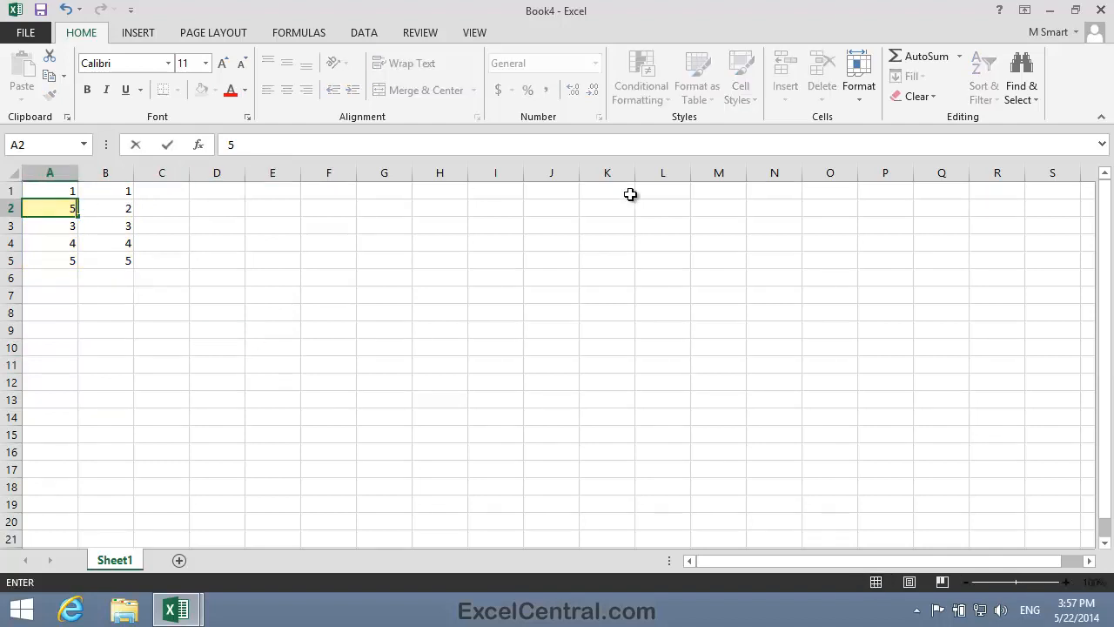
{"action": "key", "text": "Return"}
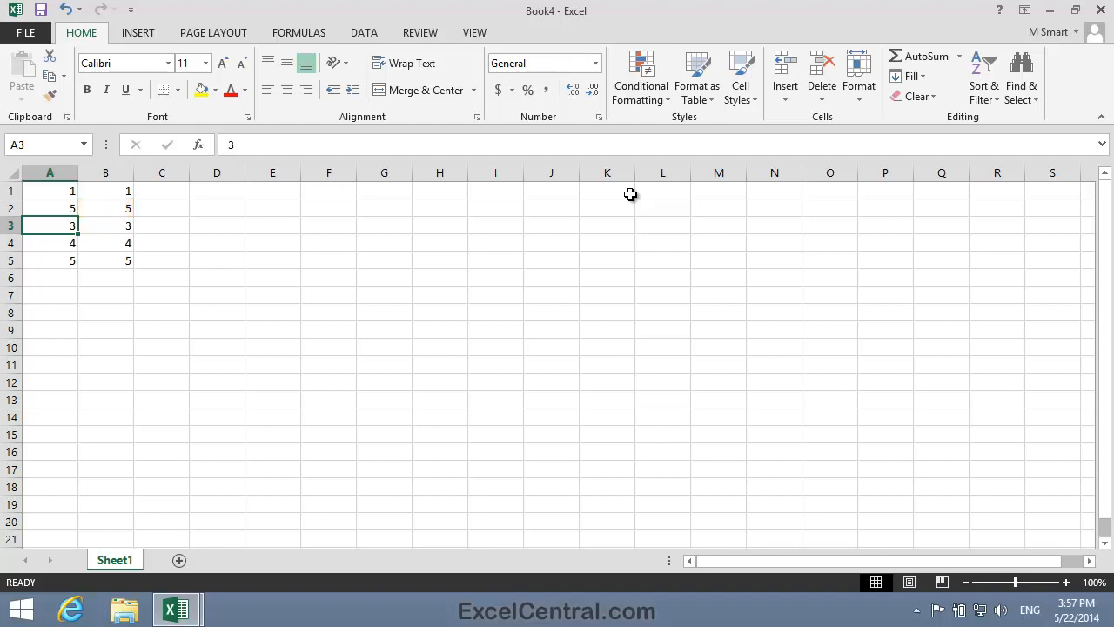
{"action": "key", "text": "Up"}
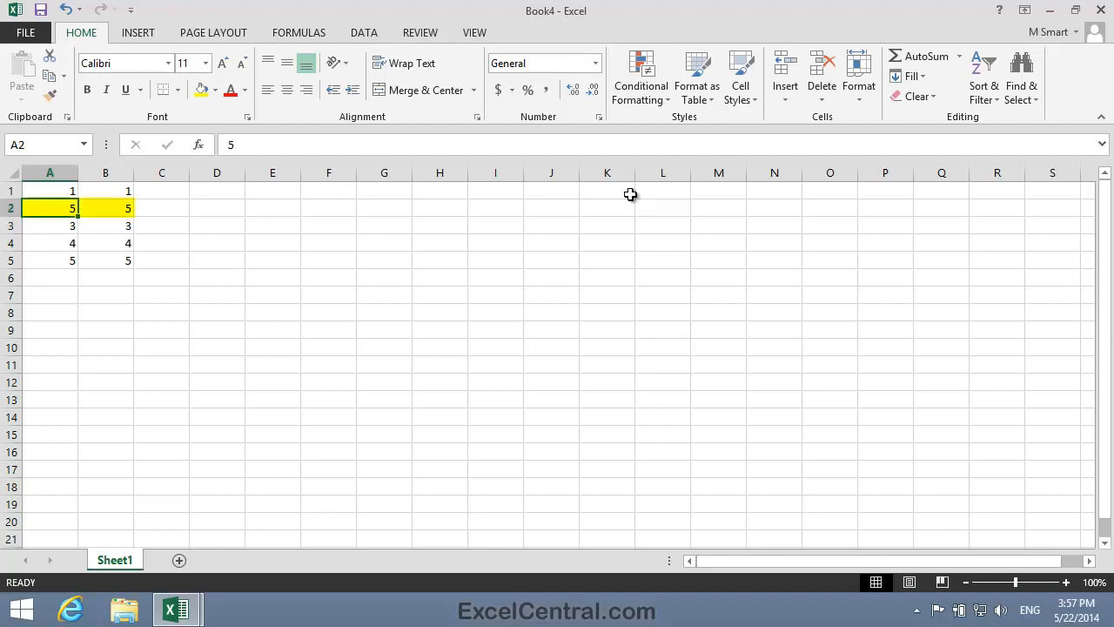
{"action": "type", "text": "2"}
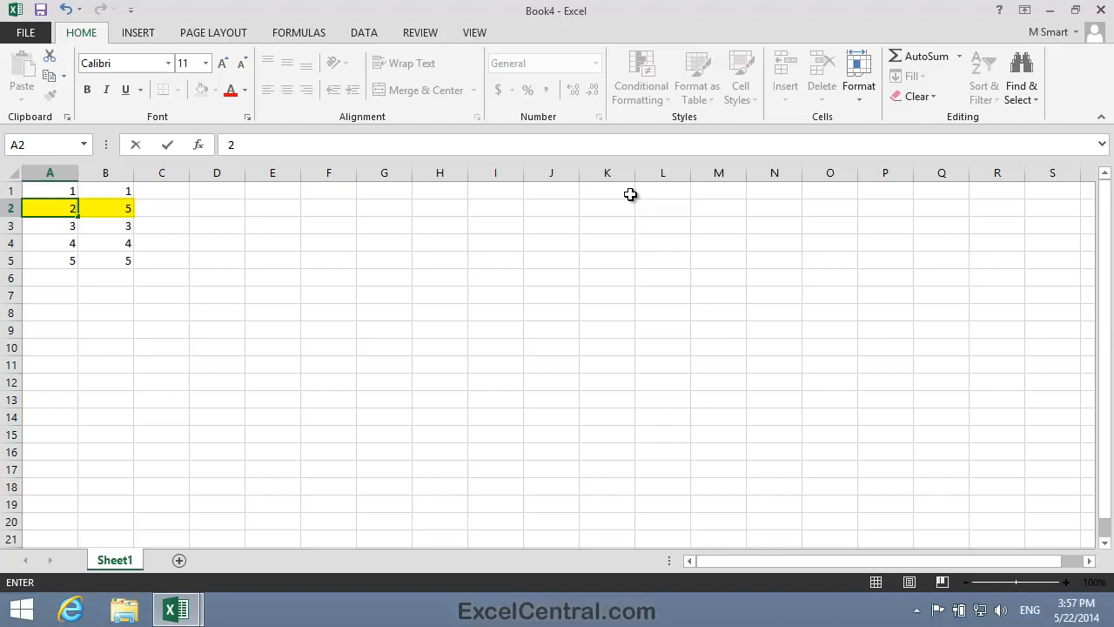
{"action": "key", "text": "Return"}
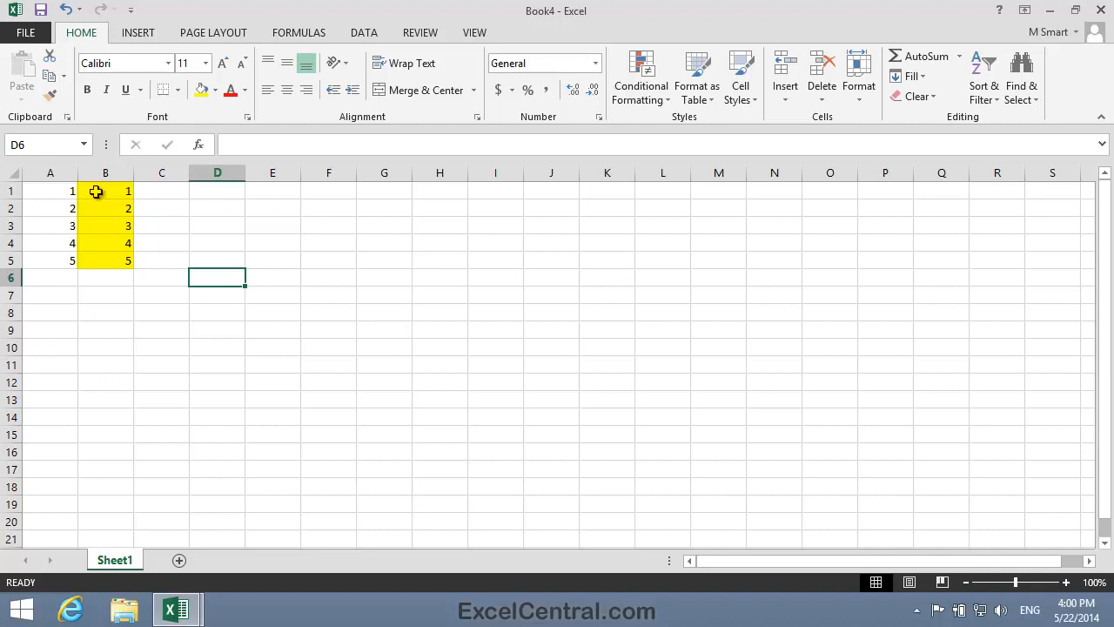
Open the cell formatting settings for B1:B5 and choose the Date number category
{"action": "left_click_drag", "start_coordinate": [96, 192], "coordinate": [102, 264]}
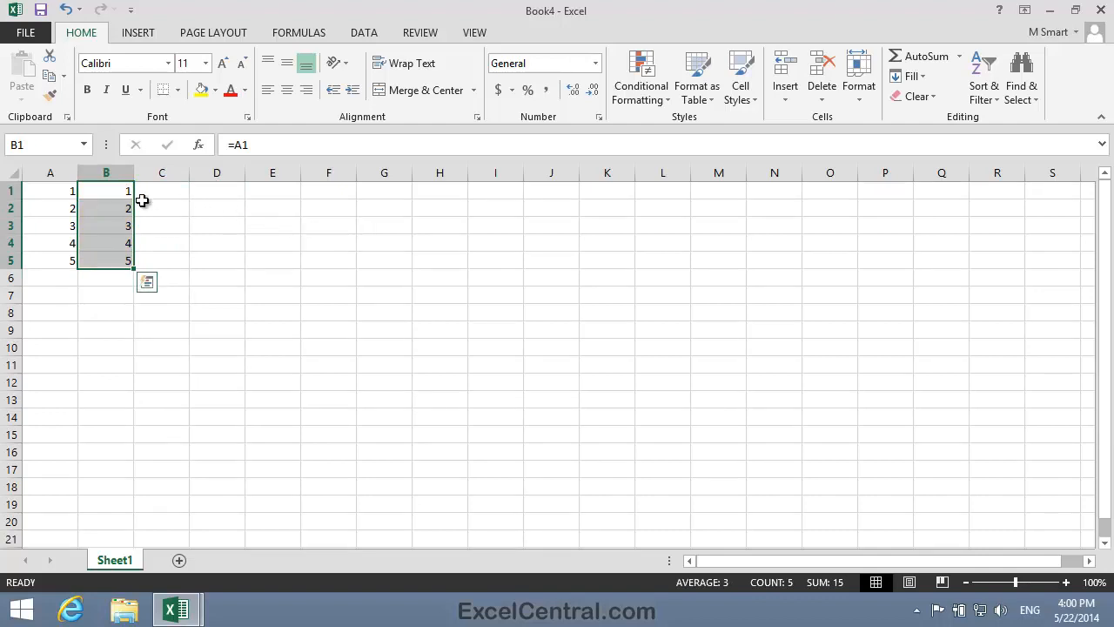
{"action": "right_click", "coordinate": [109, 215]}
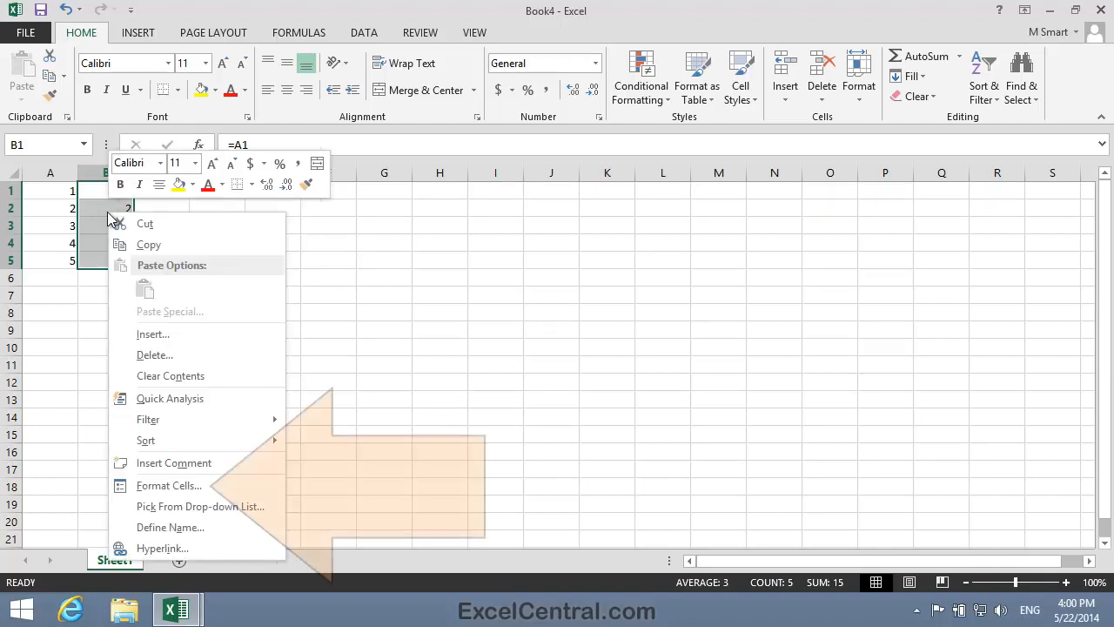
{"action": "left_click", "coordinate": [181, 485]}
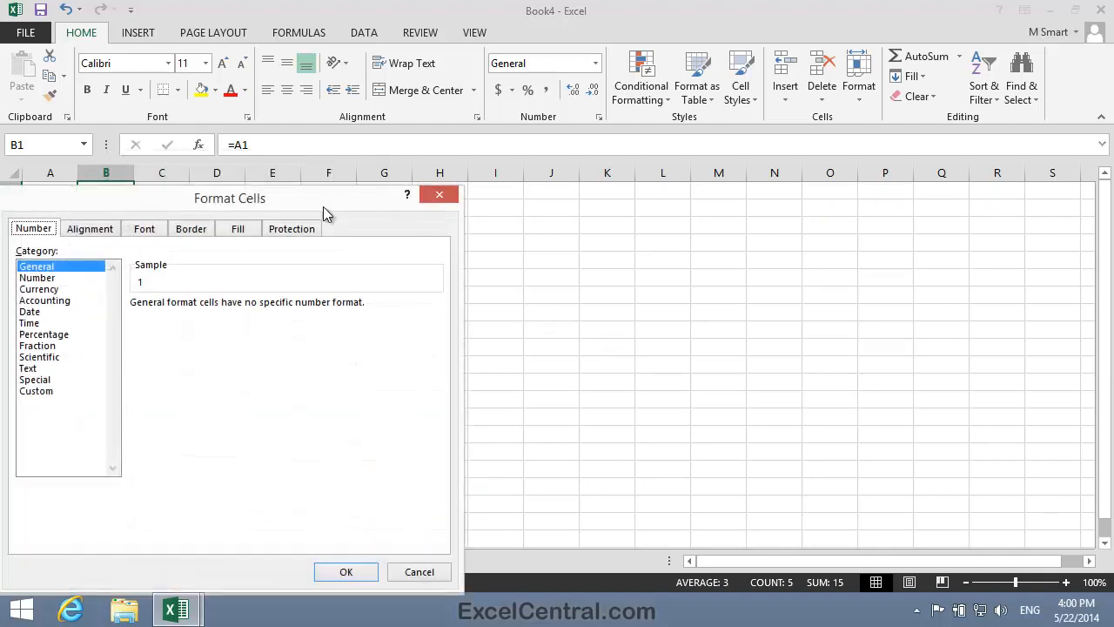
{"action": "left_click_drag", "start_coordinate": [323, 206], "coordinate": [551, 137]}
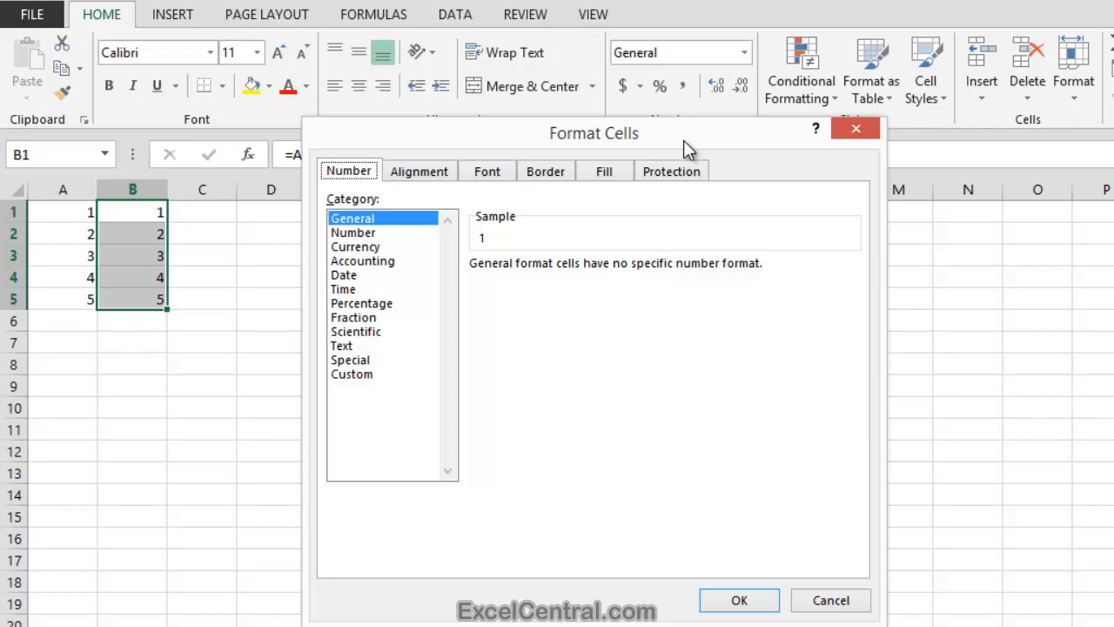
{"action": "left_click", "coordinate": [343, 275]}
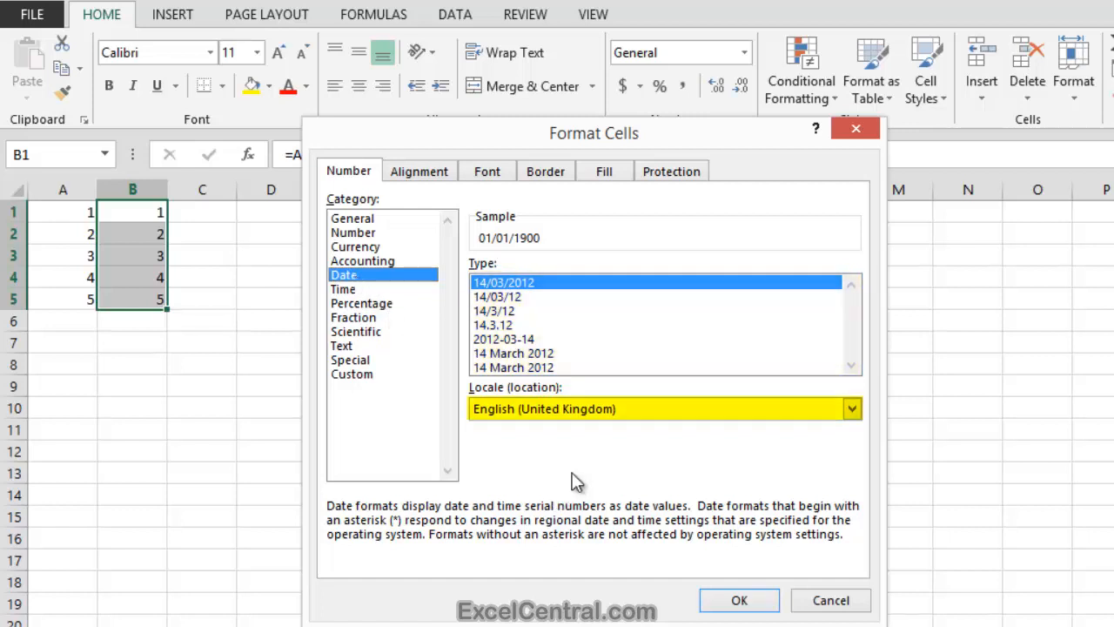
Set the date locale to English (United States) and select the date type M
{"action": "left_click", "coordinate": [852, 409]}
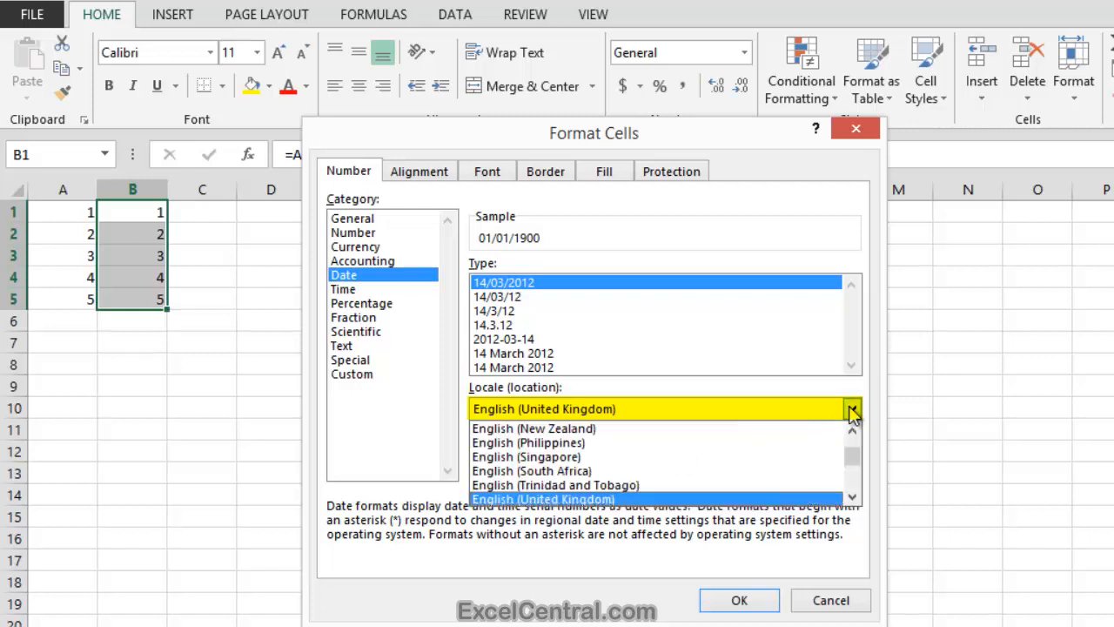
{"action": "left_click", "coordinate": [852, 498]}
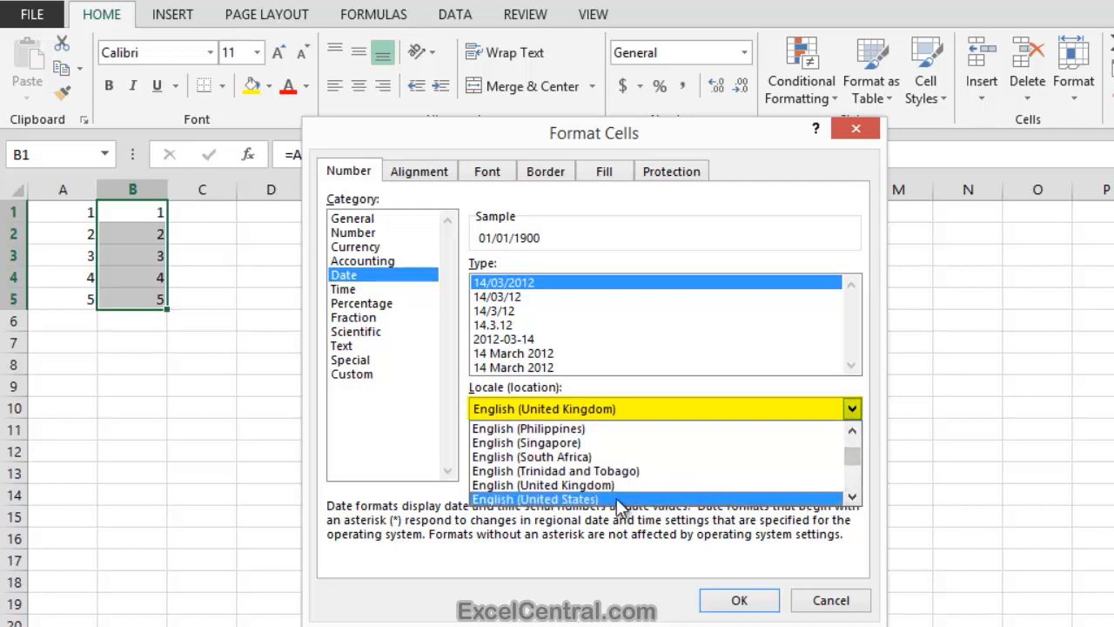
{"action": "left_click", "coordinate": [792, 499]}
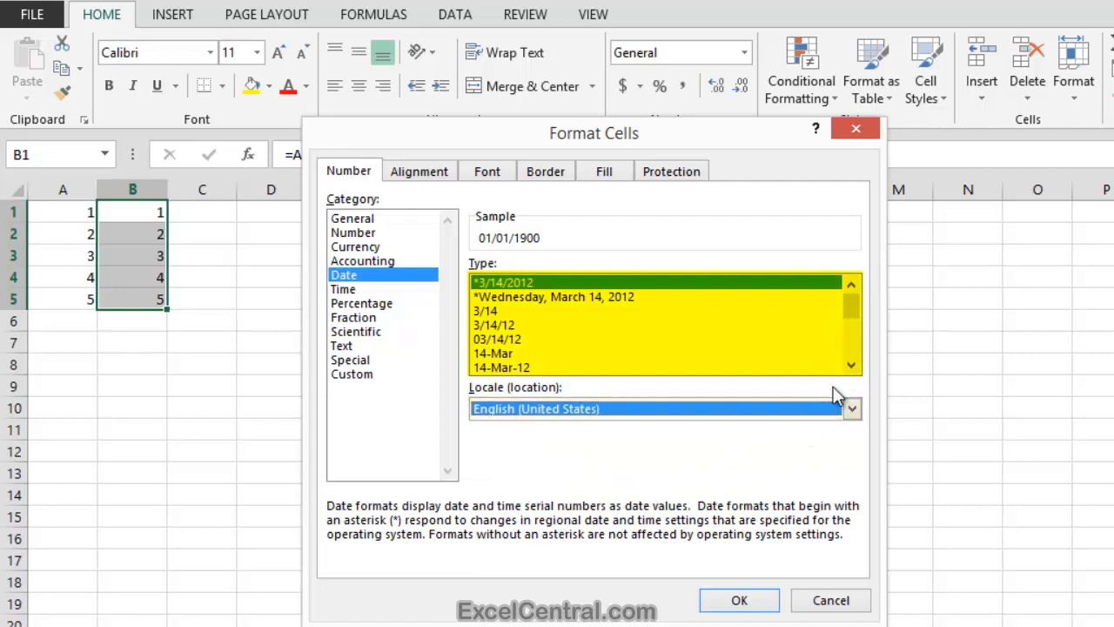
{"action": "double_click", "coordinate": [852, 366]}
{"action": "double_click", "coordinate": [852, 366]}
{"action": "left_click", "coordinate": [852, 367]}
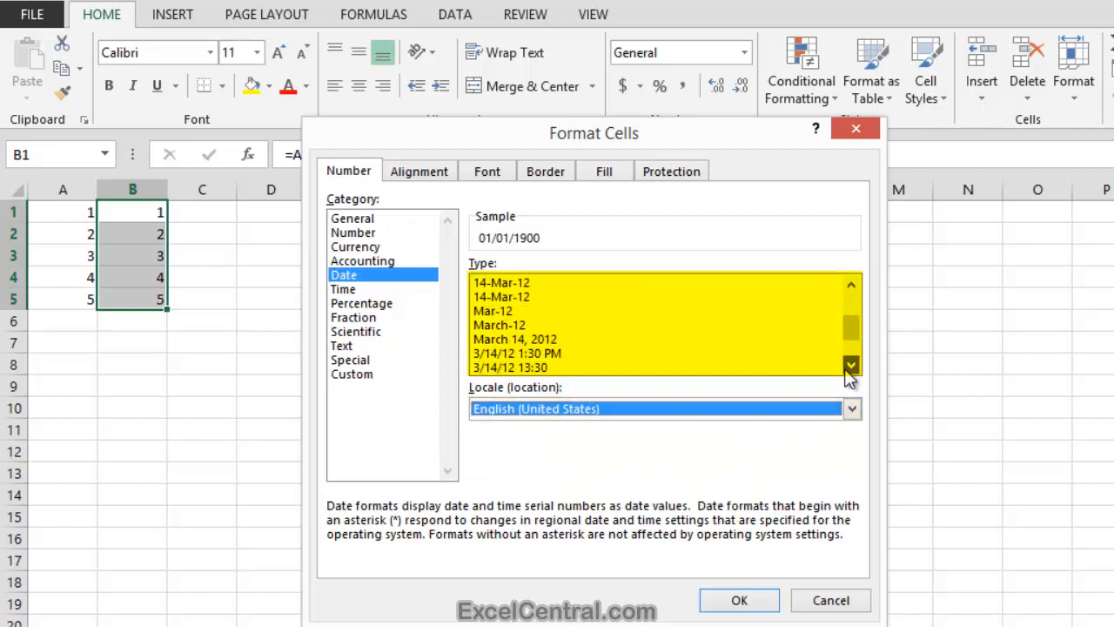
{"action": "left_click", "coordinate": [852, 366]}
{"action": "left_click", "coordinate": [838, 367]}
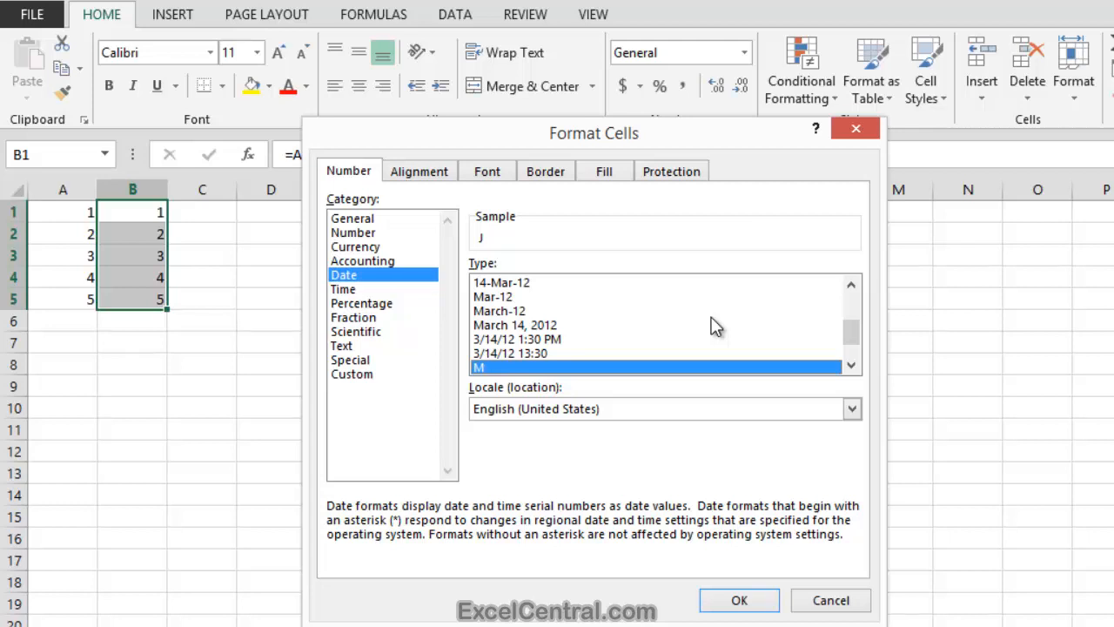
Switch the number format to the Custom category and browse its format codes as far as the date and time codes
{"action": "left_click", "coordinate": [342, 377]}
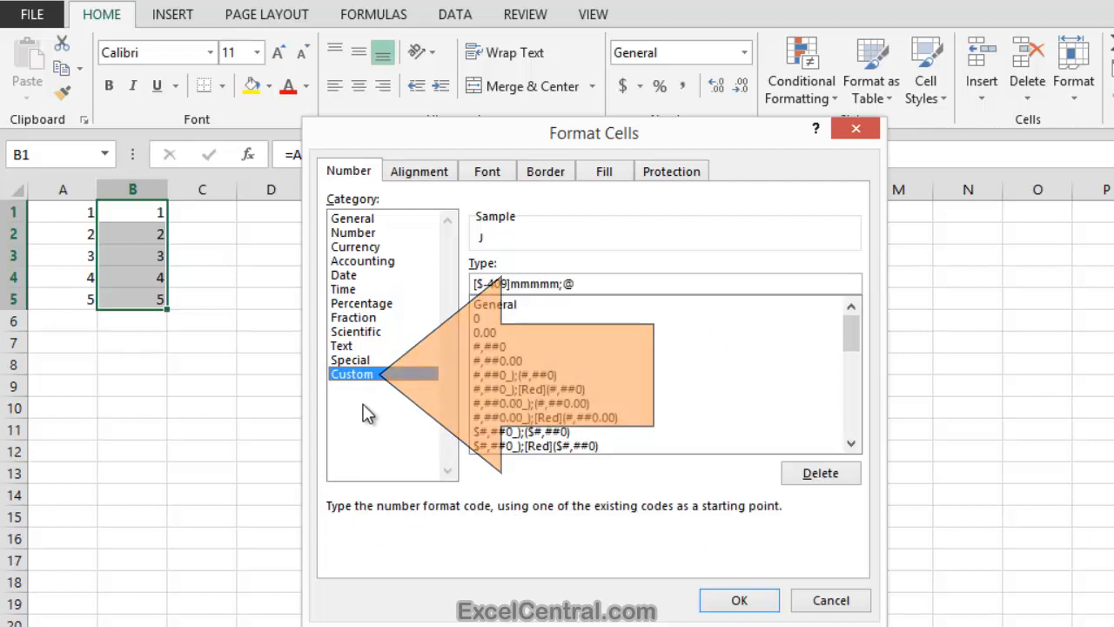
{"action": "left_click", "coordinate": [851, 444]}
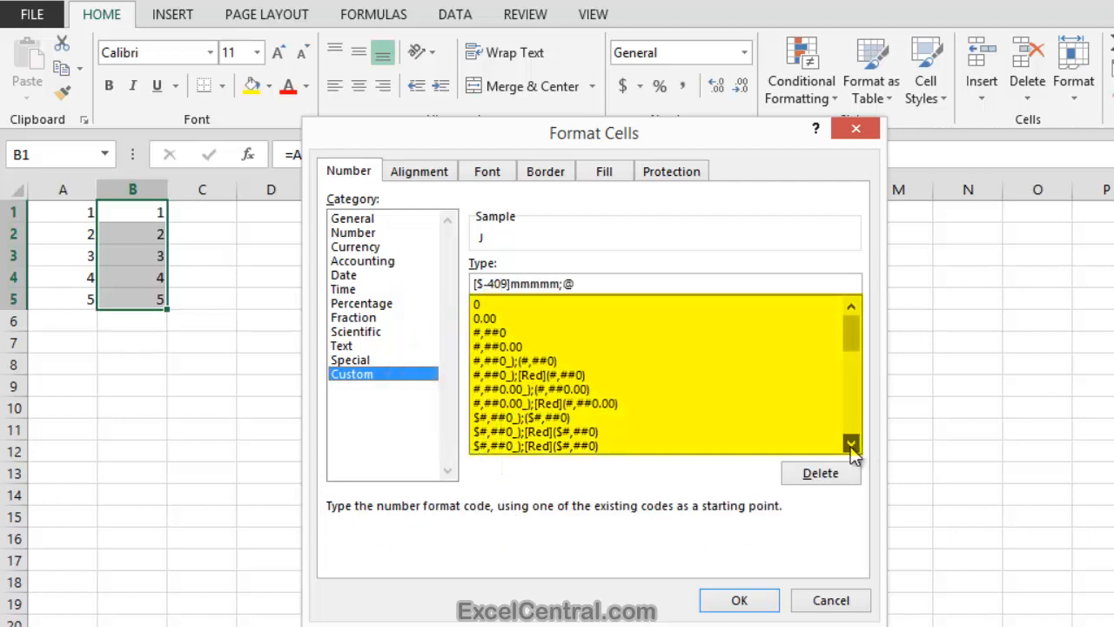
{"action": "left_click", "coordinate": [851, 443]}
{"action": "left_click", "coordinate": [852, 444]}
{"action": "left_click", "coordinate": [851, 445]}
{"action": "left_click", "coordinate": [851, 446]}
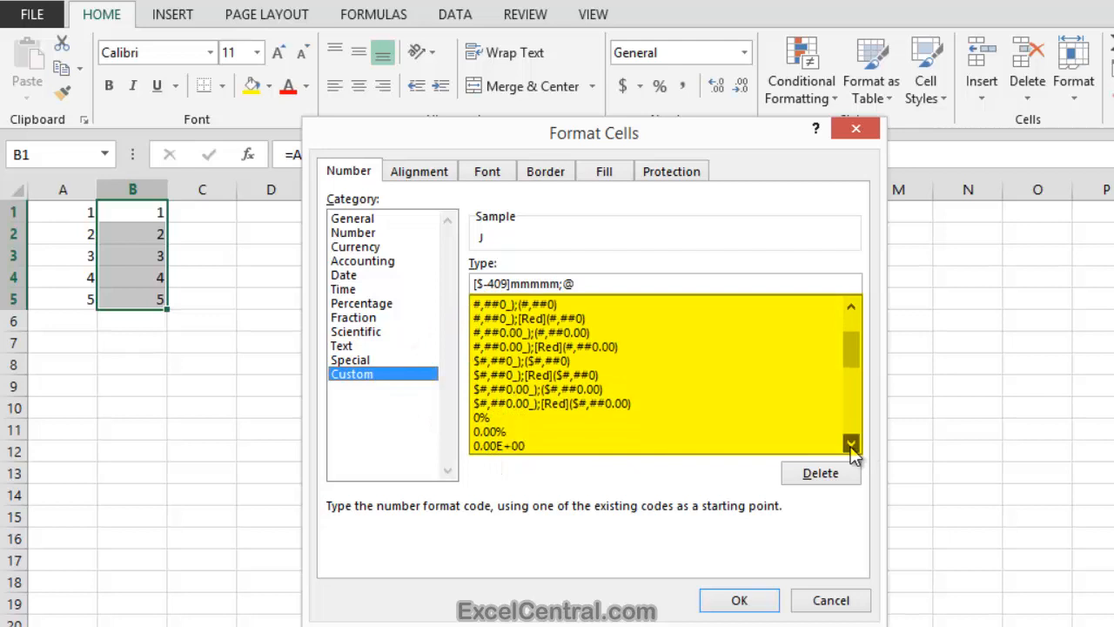
{"action": "left_click", "coordinate": [851, 446]}
{"action": "left_click", "coordinate": [851, 446]}
{"action": "left_click", "coordinate": [851, 445]}
{"action": "left_click", "coordinate": [851, 446]}
{"action": "left_click", "coordinate": [851, 446]}
{"action": "left_click", "coordinate": [852, 446]}
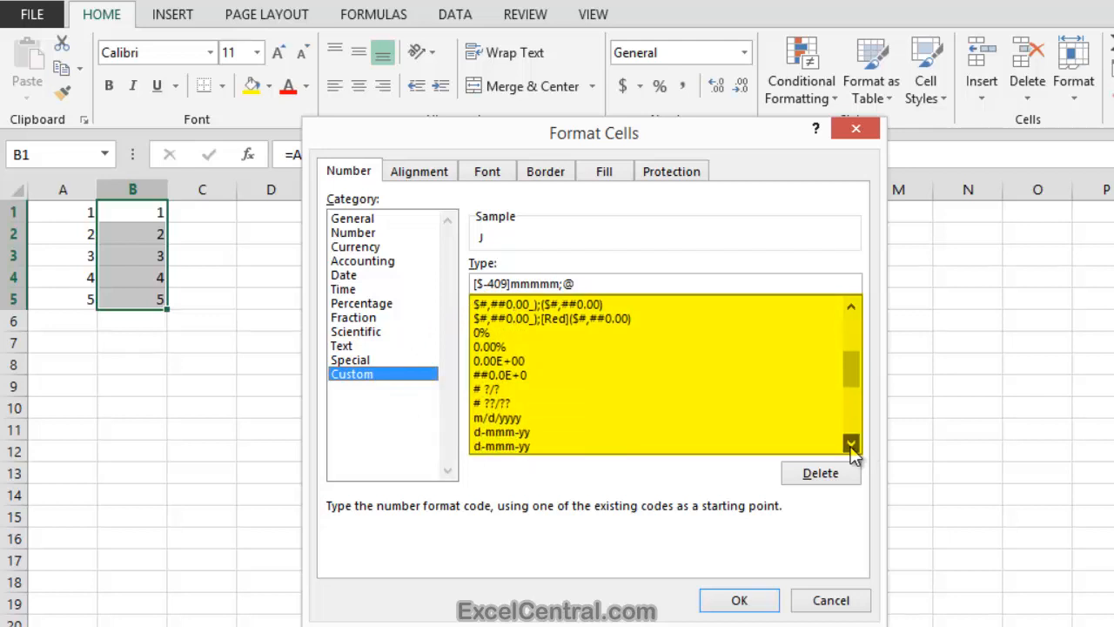
{"action": "left_click", "coordinate": [851, 446]}
{"action": "left_click", "coordinate": [851, 446]}
{"action": "left_click", "coordinate": [851, 445]}
{"action": "left_click", "coordinate": [851, 445]}
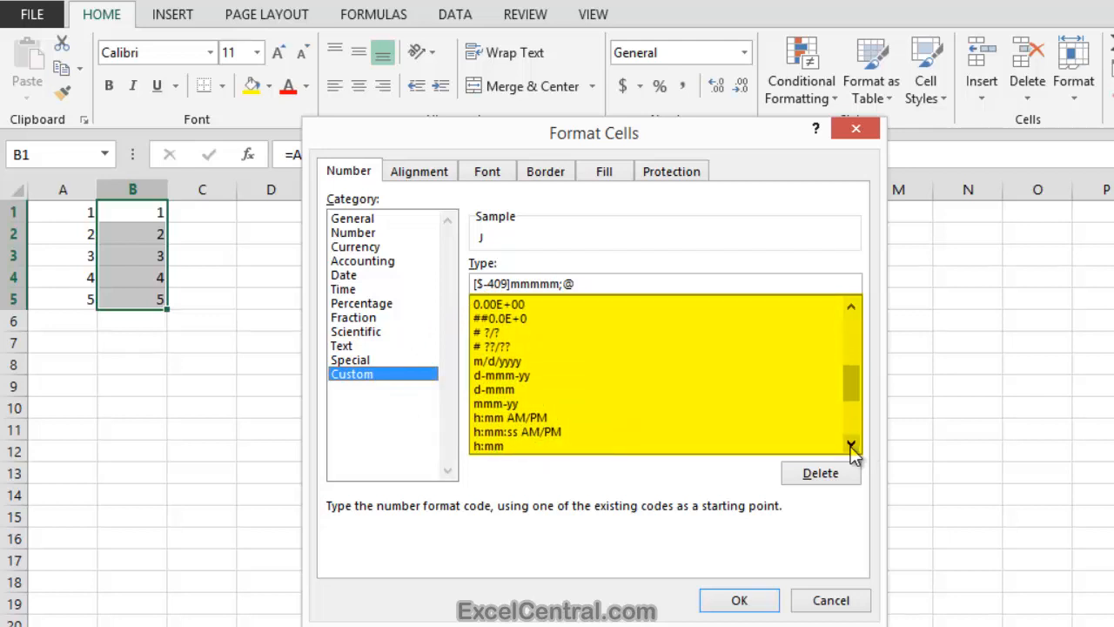
{"action": "left_click", "coordinate": [852, 446]}
{"action": "left_click", "coordinate": [851, 445]}
{"action": "left_click", "coordinate": [851, 445]}
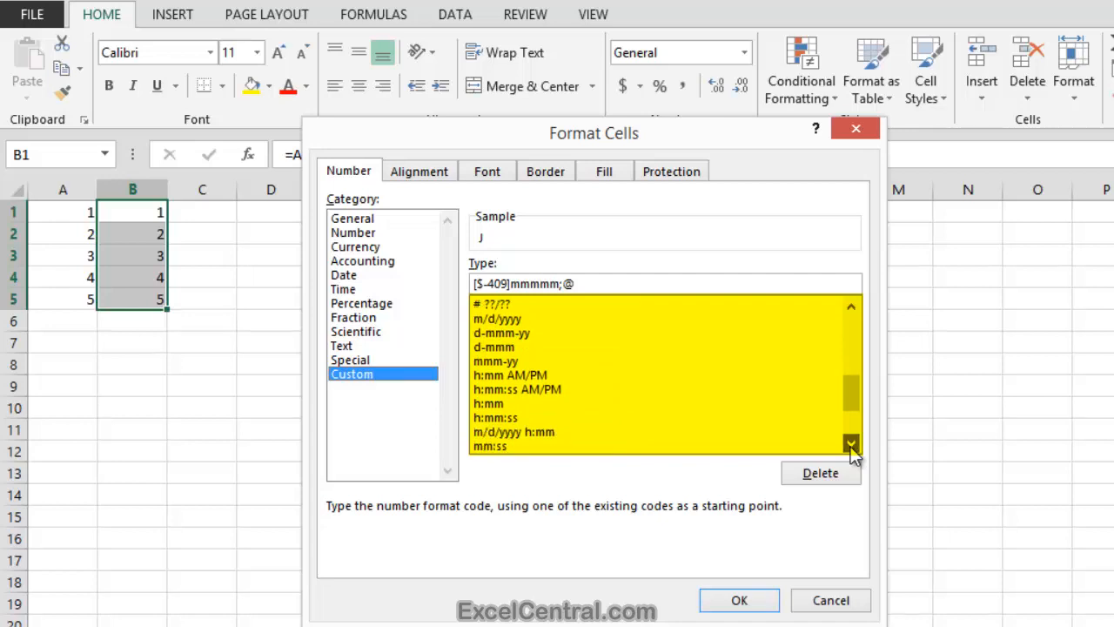
{"action": "left_click", "coordinate": [851, 445]}
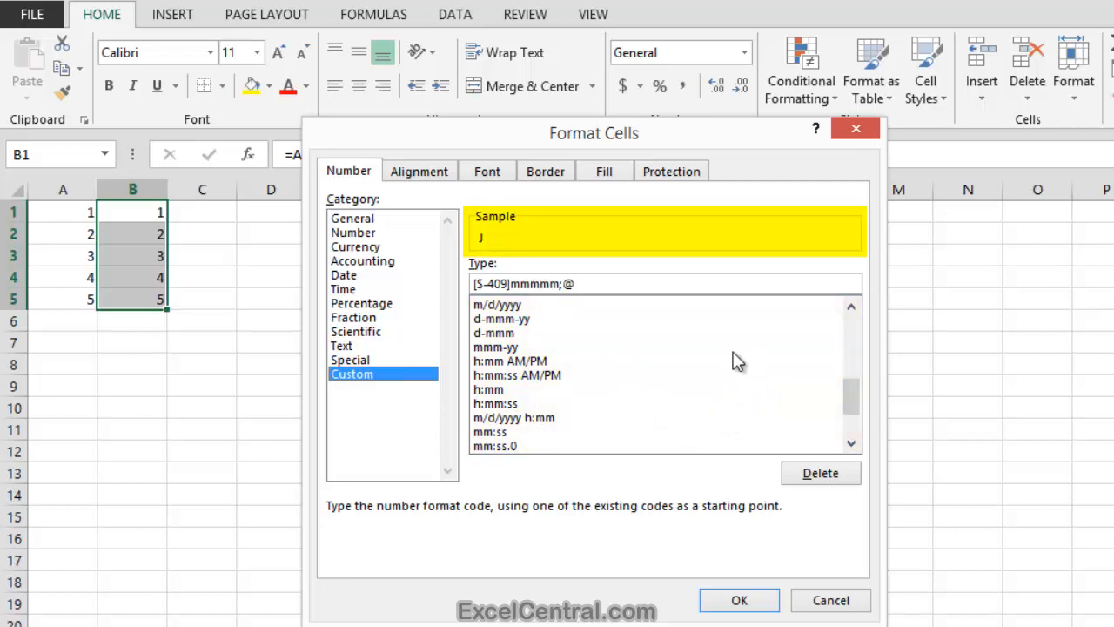
Preview the custom codes m/d/yyyy, d-mmm-yy, h:mm AM/PM, h:mm:ss AM/PM and h:mm, and look through the remaining codes
{"action": "left_click", "coordinate": [491, 307]}
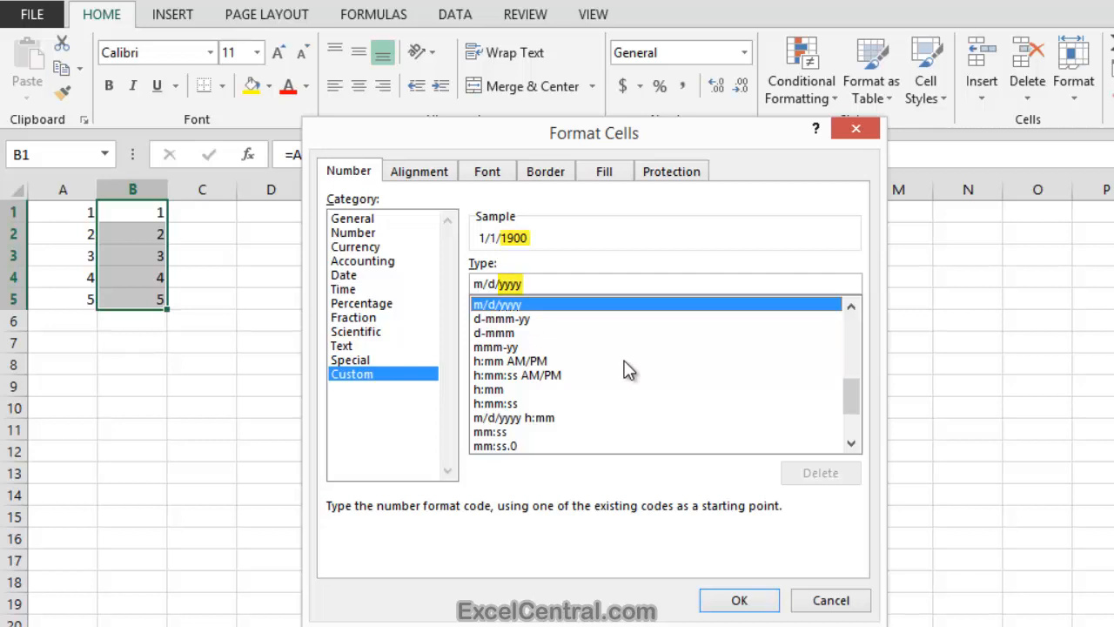
{"action": "left_click", "coordinate": [532, 319]}
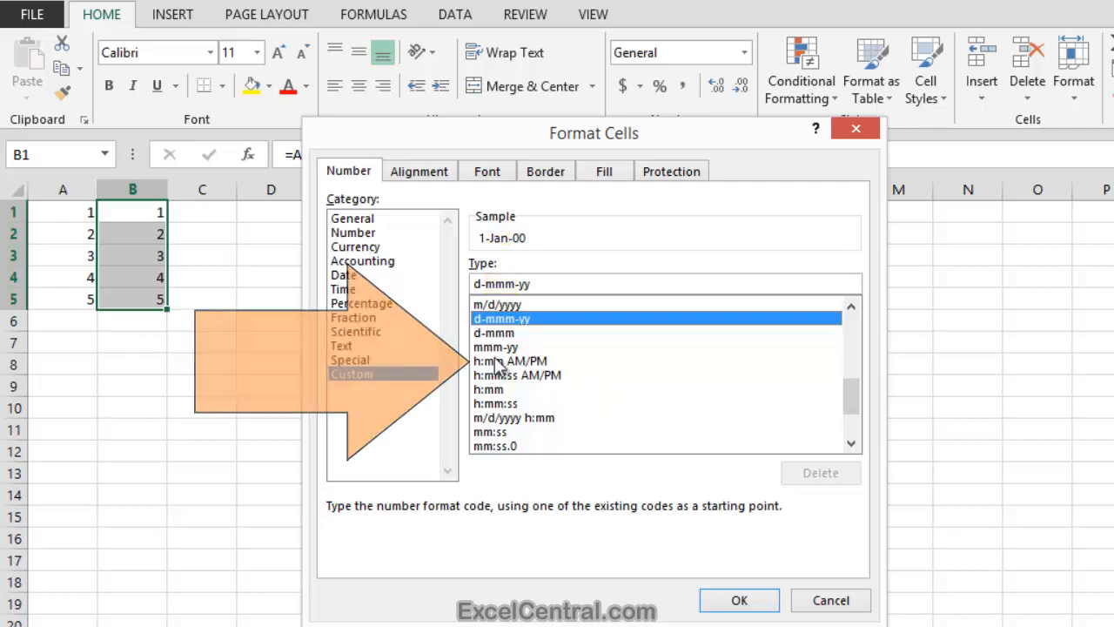
{"action": "left_click", "coordinate": [521, 360]}
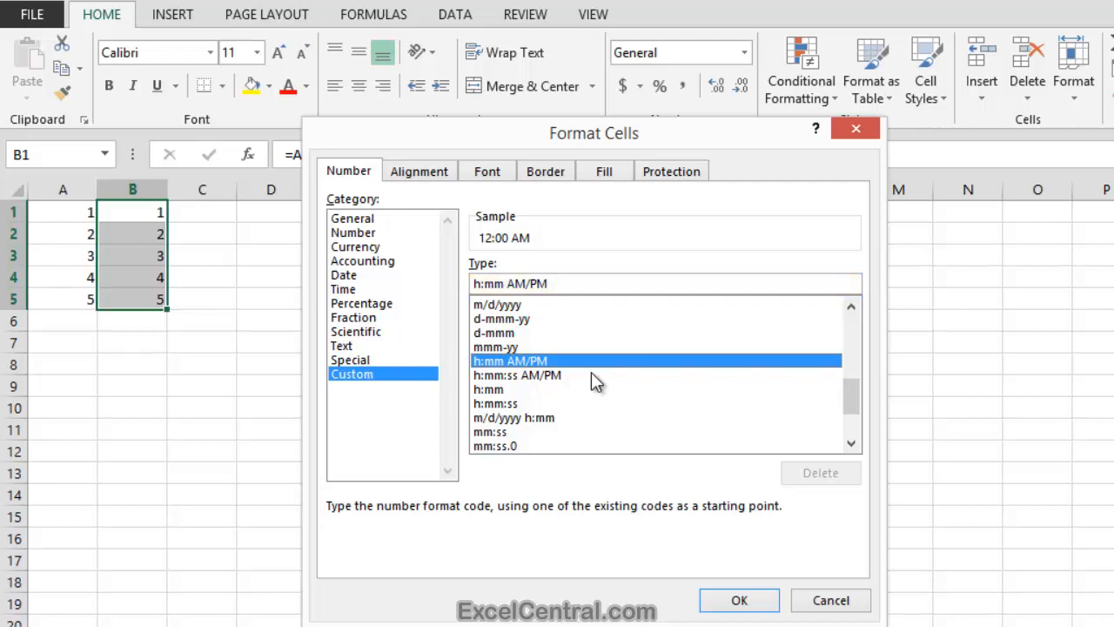
{"action": "left_click", "coordinate": [505, 376]}
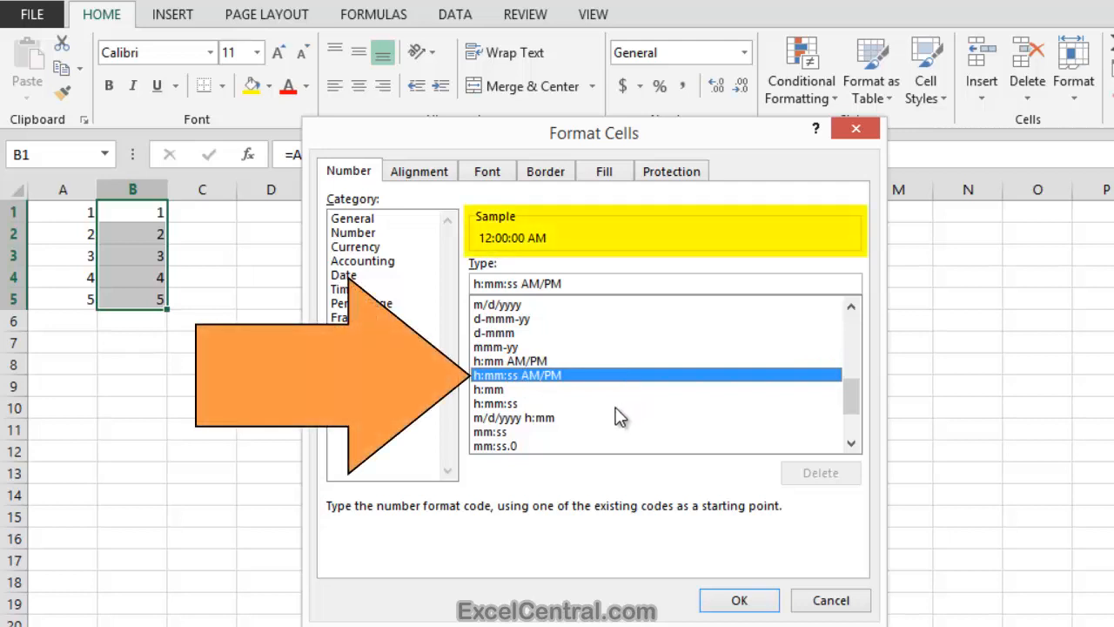
{"action": "left_click", "coordinate": [490, 389]}
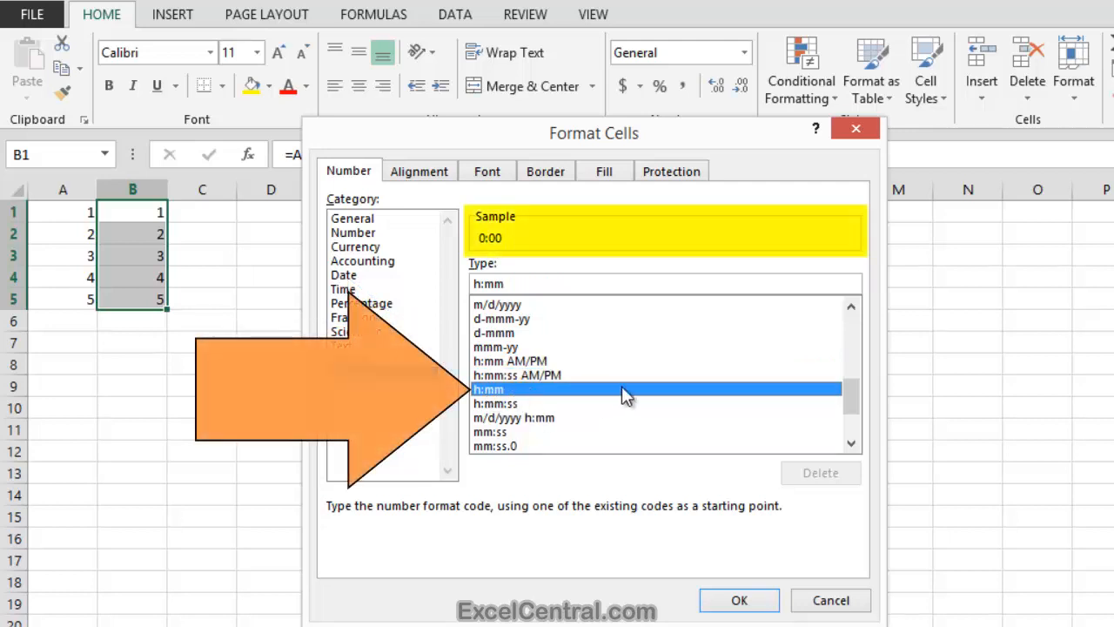
{"action": "left_click", "coordinate": [851, 444]}
{"action": "left_click", "coordinate": [851, 444]}
{"action": "left_click", "coordinate": [850, 444]}
{"action": "left_click", "coordinate": [851, 445]}
{"action": "left_click", "coordinate": [850, 446]}
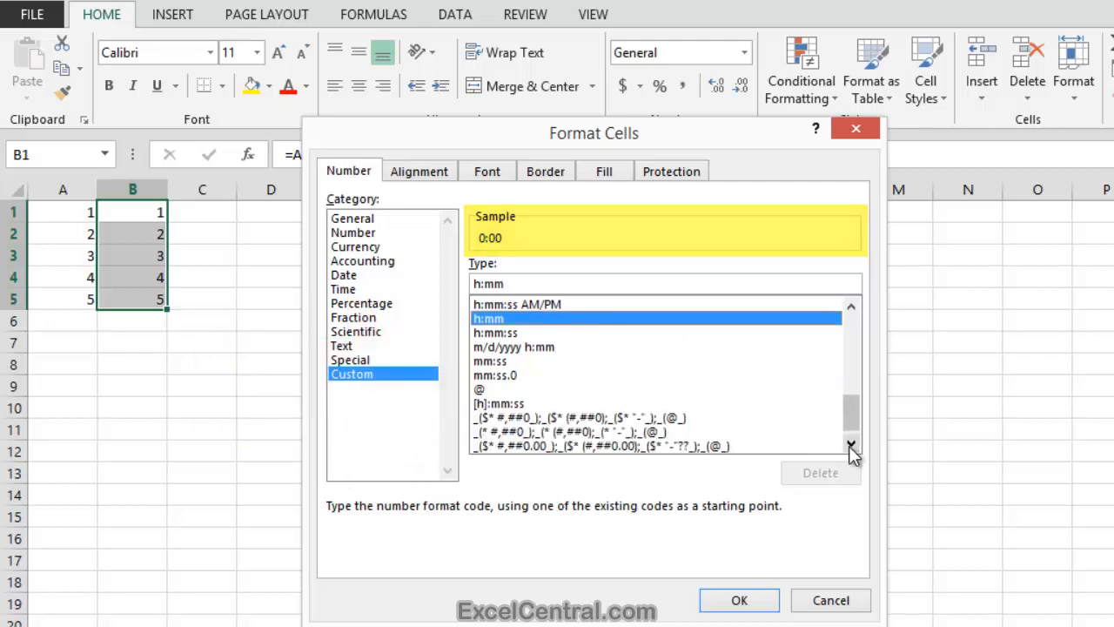
{"action": "mouse_move", "coordinate": [853, 416]}
{"action": "left_mouse_down"}
{"action": "mouse_move", "coordinate": [853, 355]}
{"action": "mouse_move", "coordinate": [859, 398]}
{"action": "left_mouse_up"}
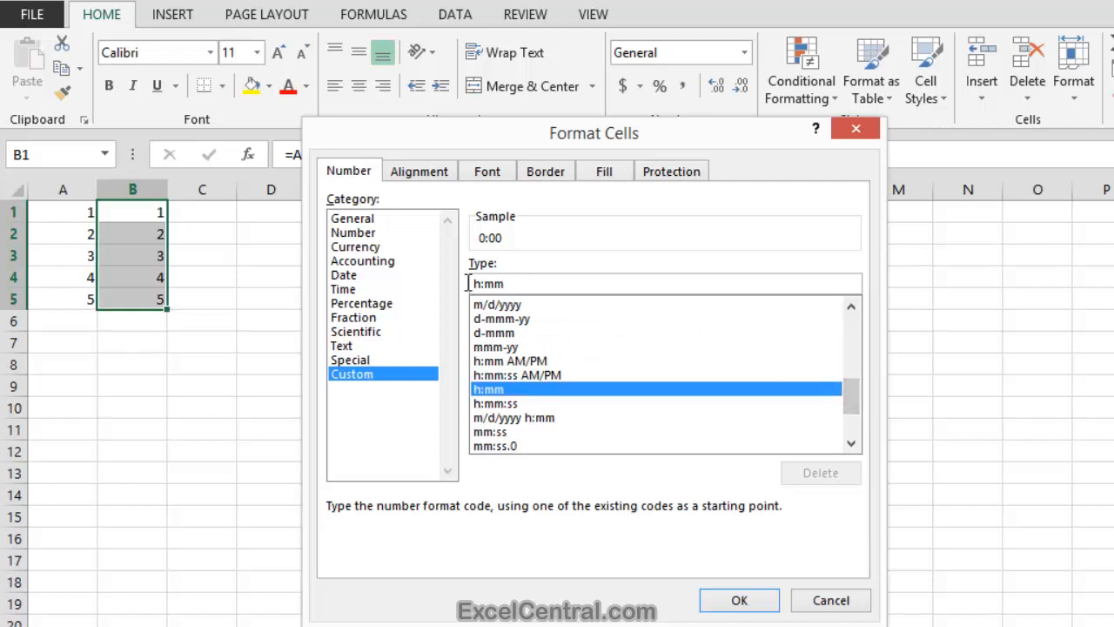
Replace the custom format code with dd-mmm-yyyy hh:mm and apply it to cells B1:B5
{"action": "left_click_drag", "start_coordinate": [468, 283], "coordinate": [559, 282]}
{"action": "type", "text": "d"}
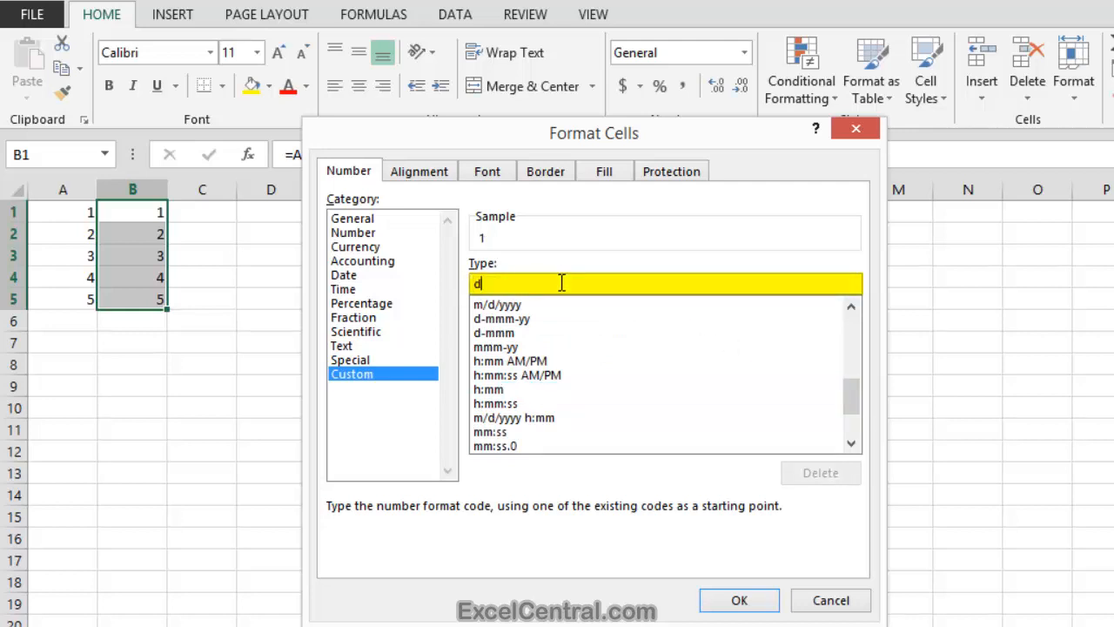
{"action": "type", "text": "d-mmm-"}
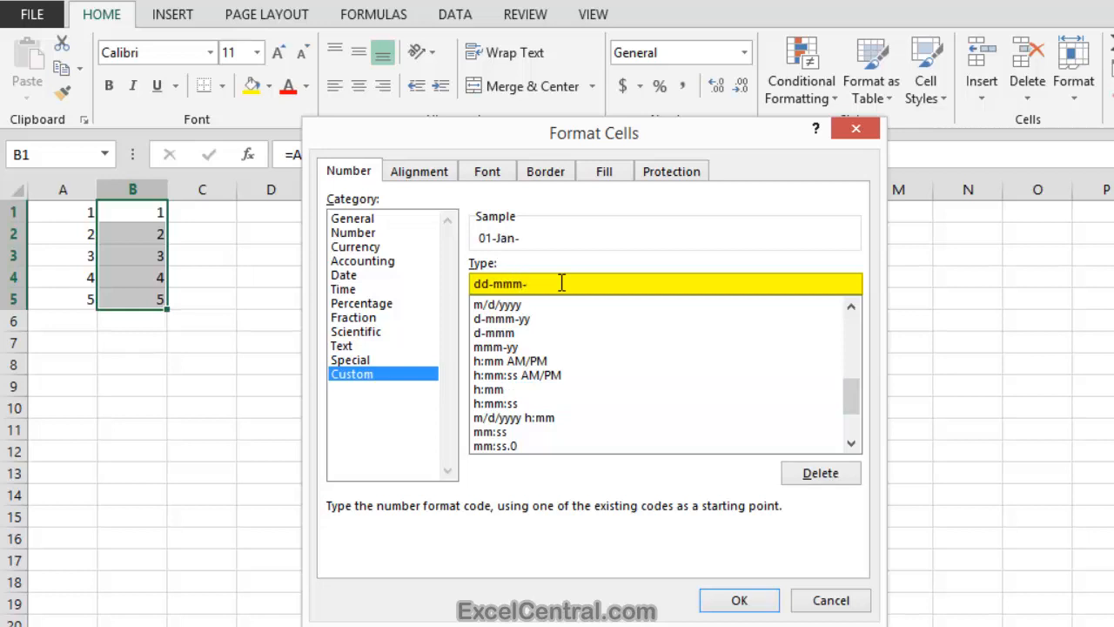
{"action": "type", "text": "yyyy"}
{"action": "type", "text": "hh"}
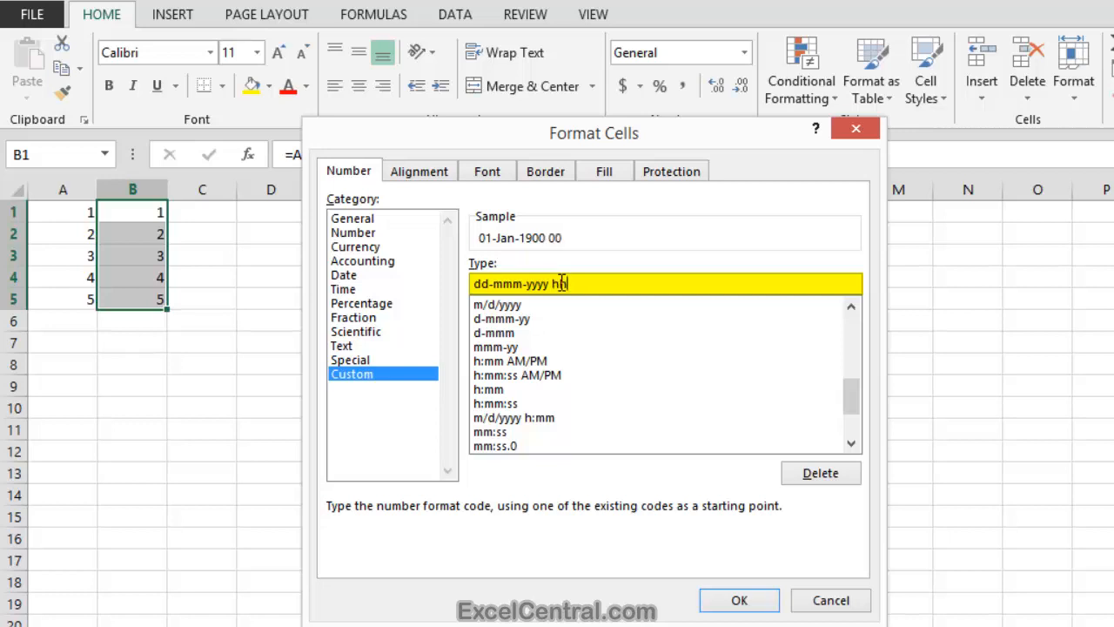
{"action": "type", "text": ":mm"}
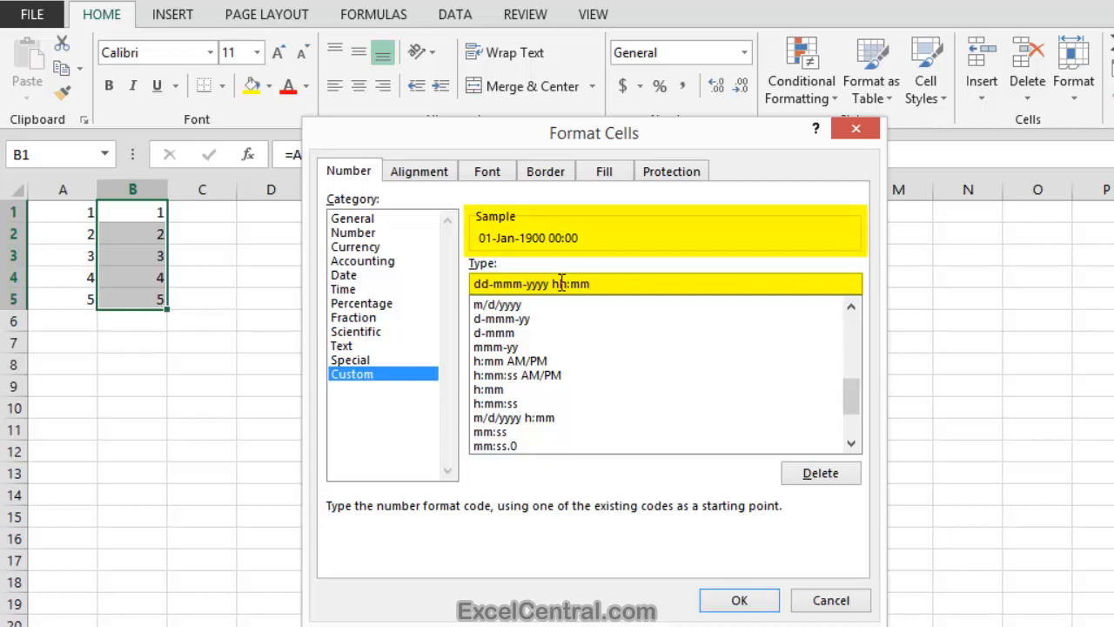
{"action": "left_click", "coordinate": [741, 599]}
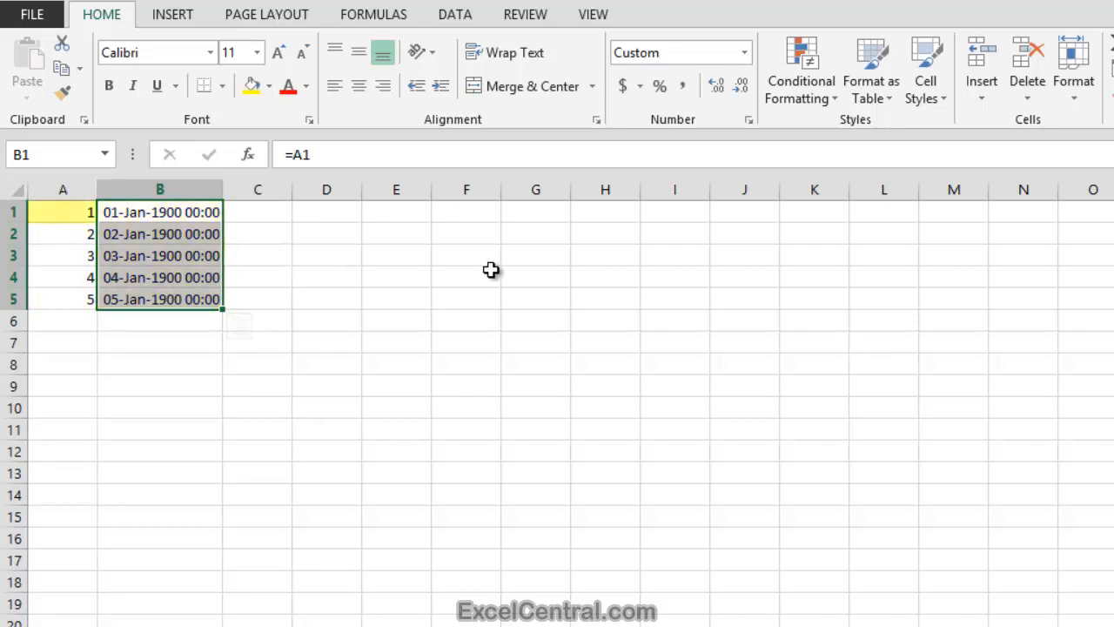
Change the serial number in cell A1 to 2500 and auto-fit the width of column B
{"action": "left_click", "coordinate": [66, 211]}
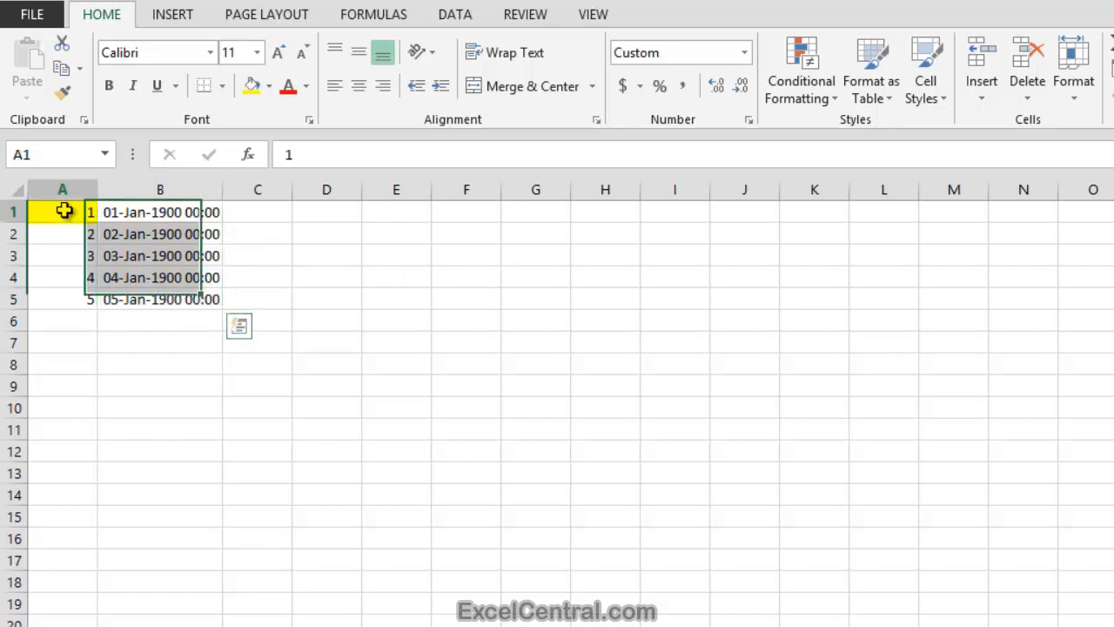
{"action": "key", "text": "F2"}
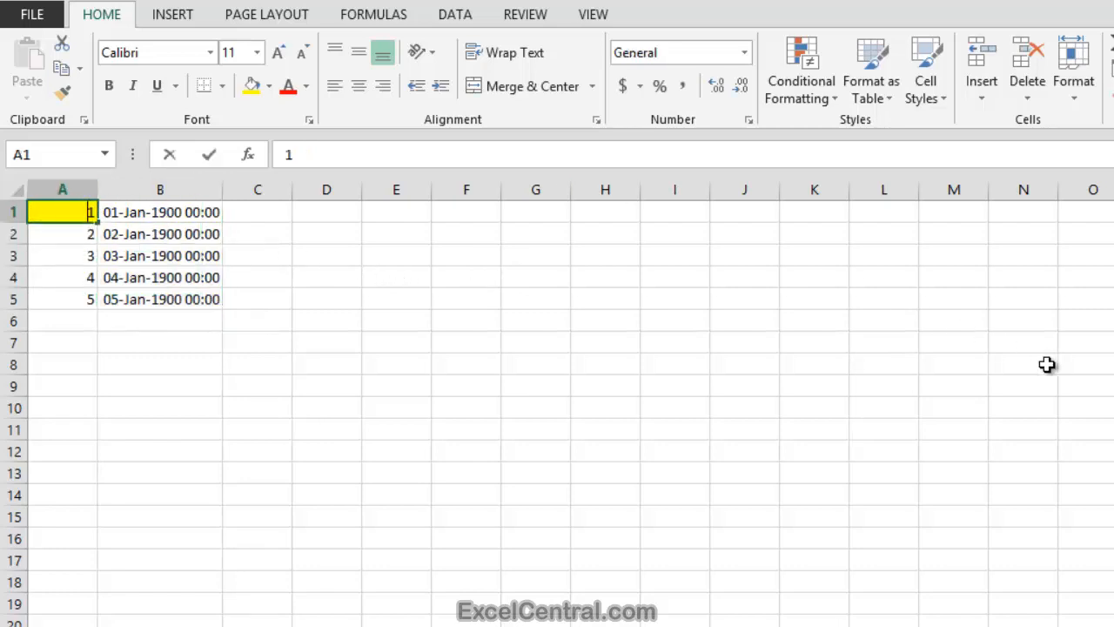
{"action": "key", "text": "BackSpace"}
{"action": "type", "text": "2500"}
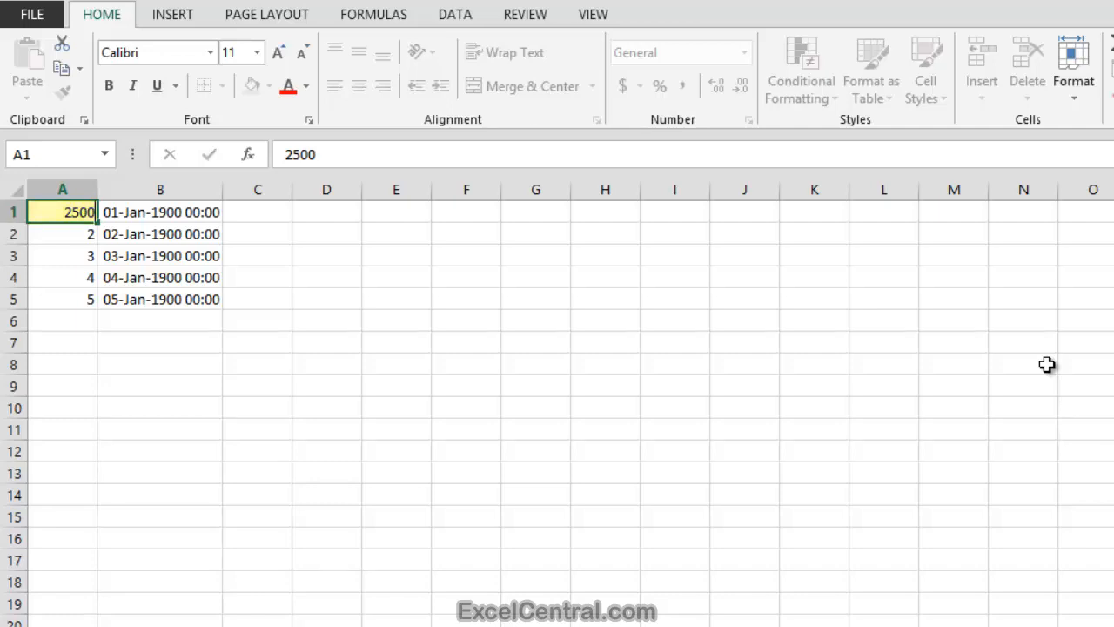
{"action": "key", "text": "Return"}
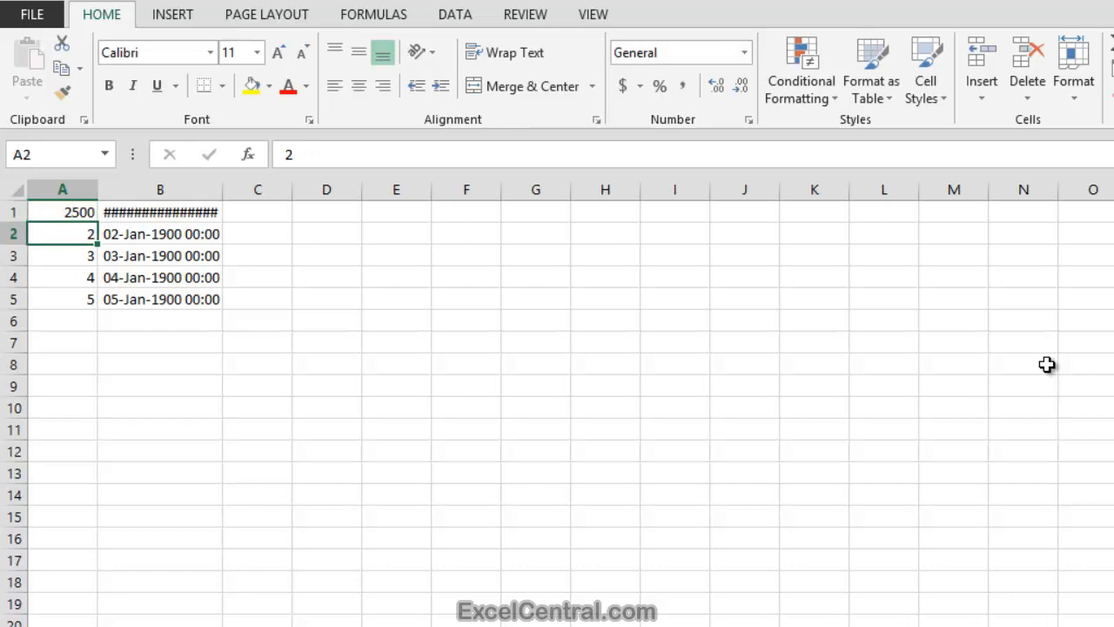
{"action": "double_click", "coordinate": [222, 193]}
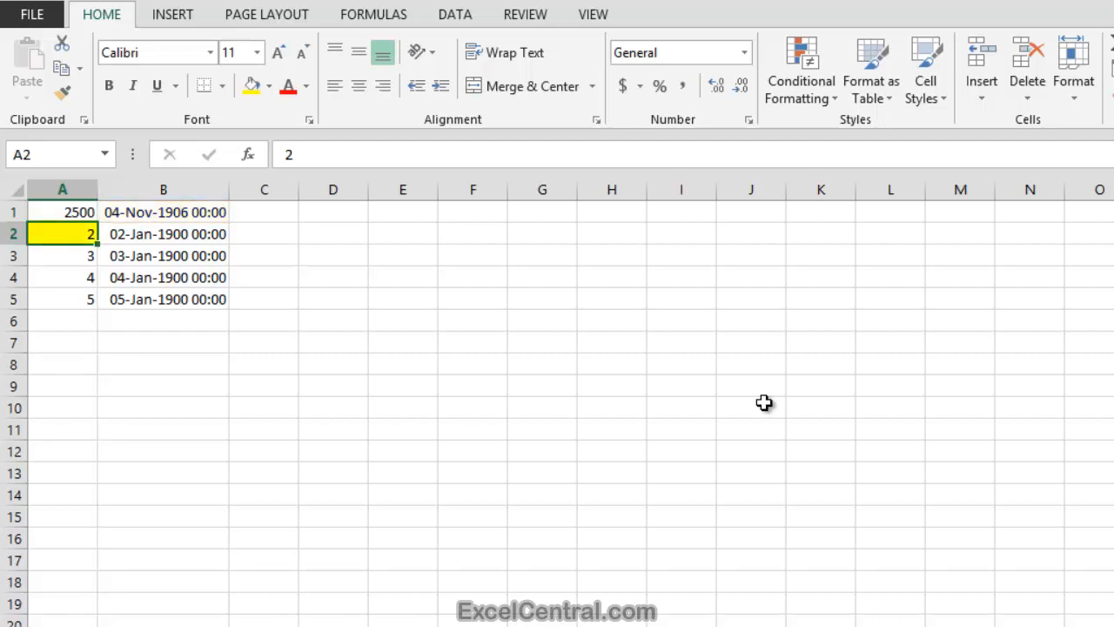
Change the serial numbers in cells A2 and A3 to 2.5 and 3.75
{"action": "key", "text": "F2"}
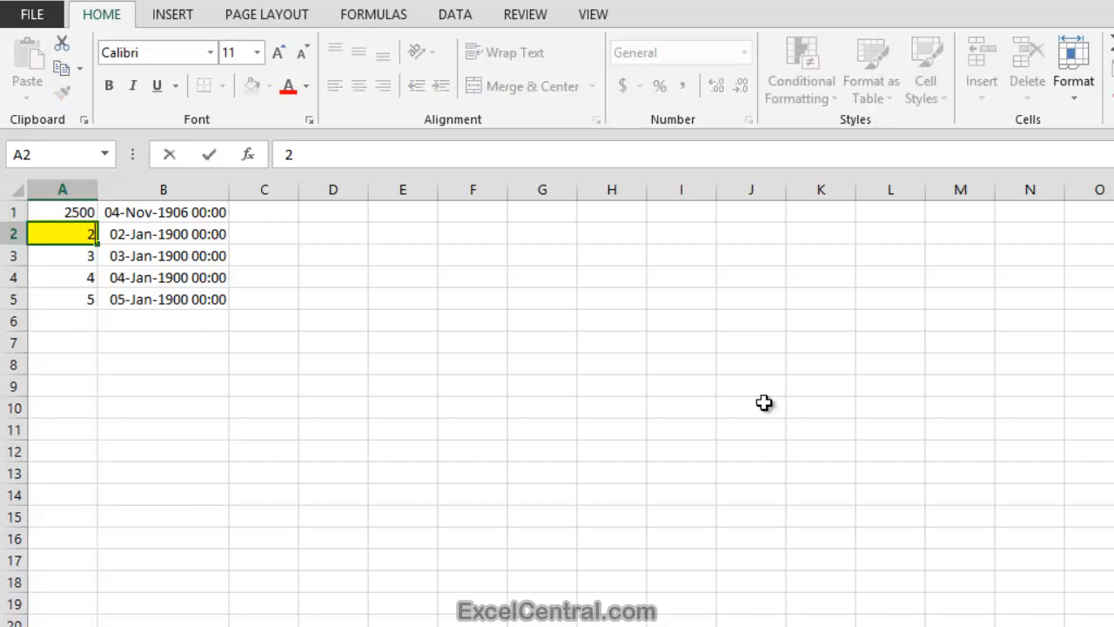
{"action": "type", "text": ".5"}
{"action": "key", "text": "Return"}
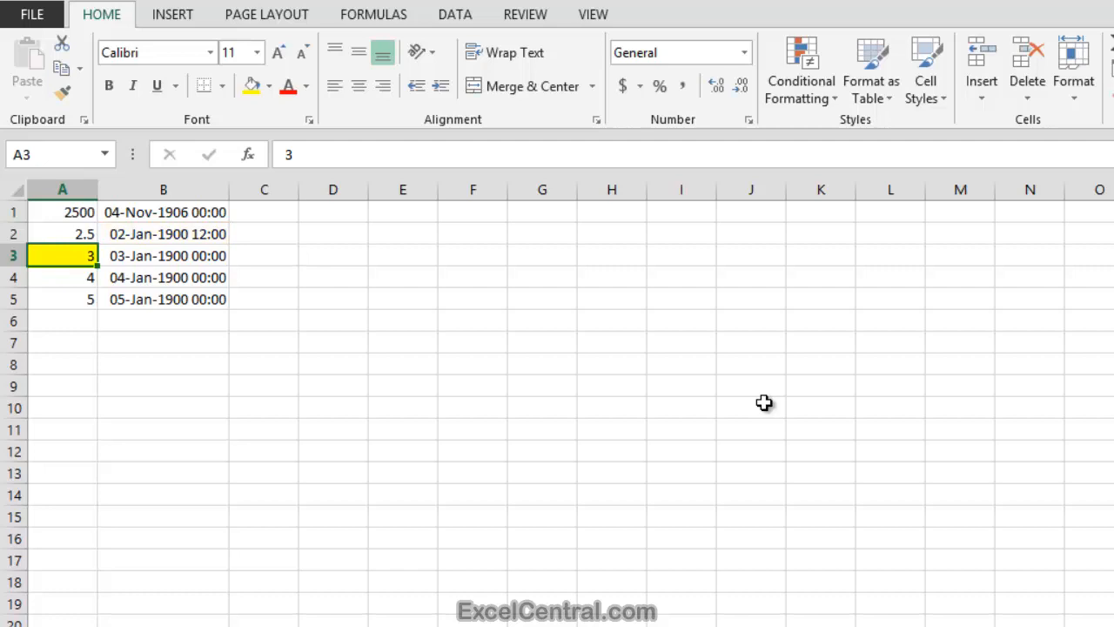
{"action": "key", "text": "F2"}
{"action": "type", "text": ".75"}
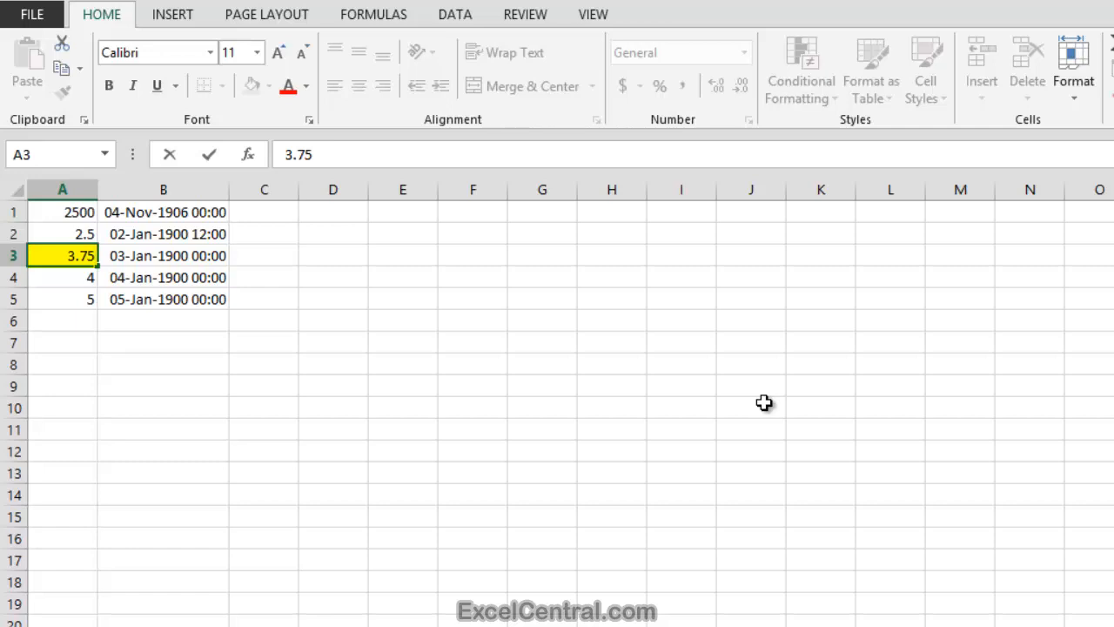
{"action": "key", "text": "Return"}
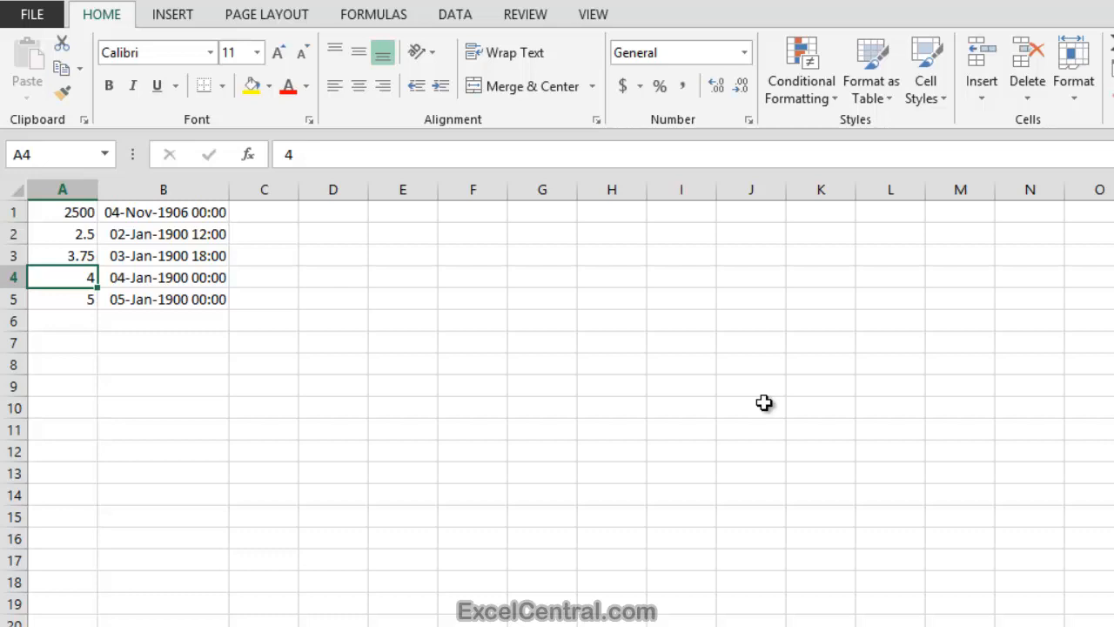
Enter the date 01/01/1900 in cell B7 and 01/01/2000 in cell B8
{"action": "left_click", "coordinate": [156, 344]}
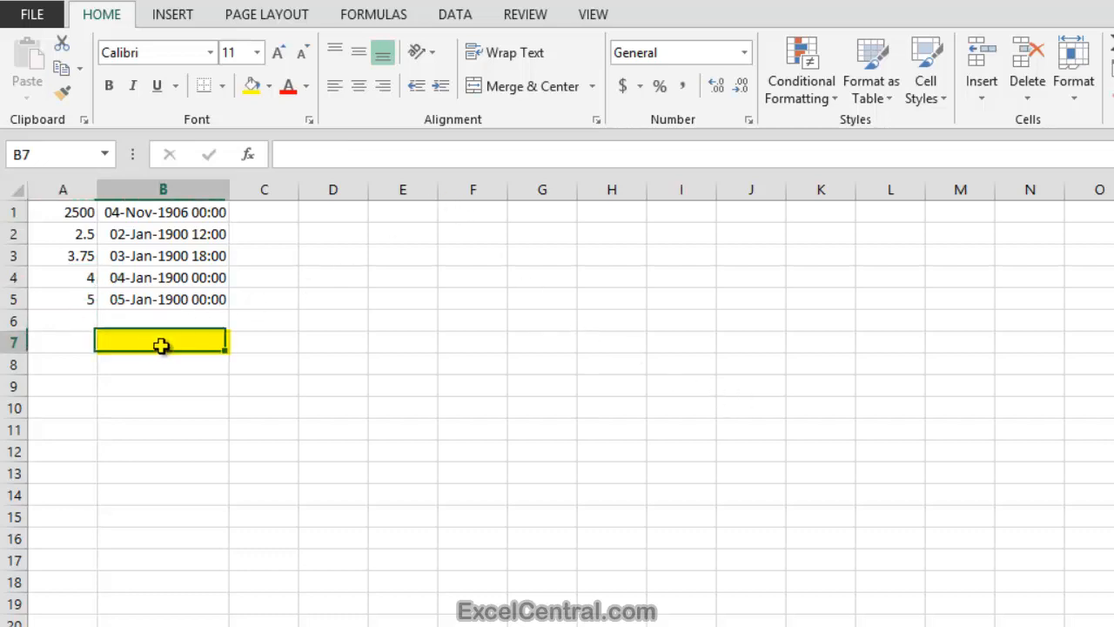
{"action": "type", "text": "01/"}
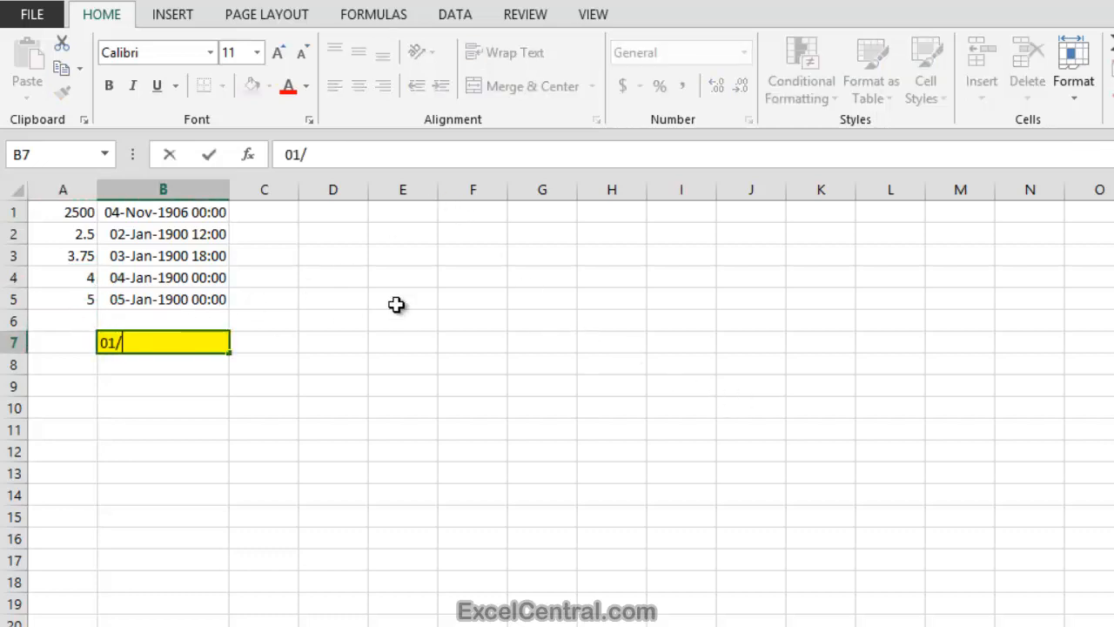
{"action": "type", "text": "01/1900"}
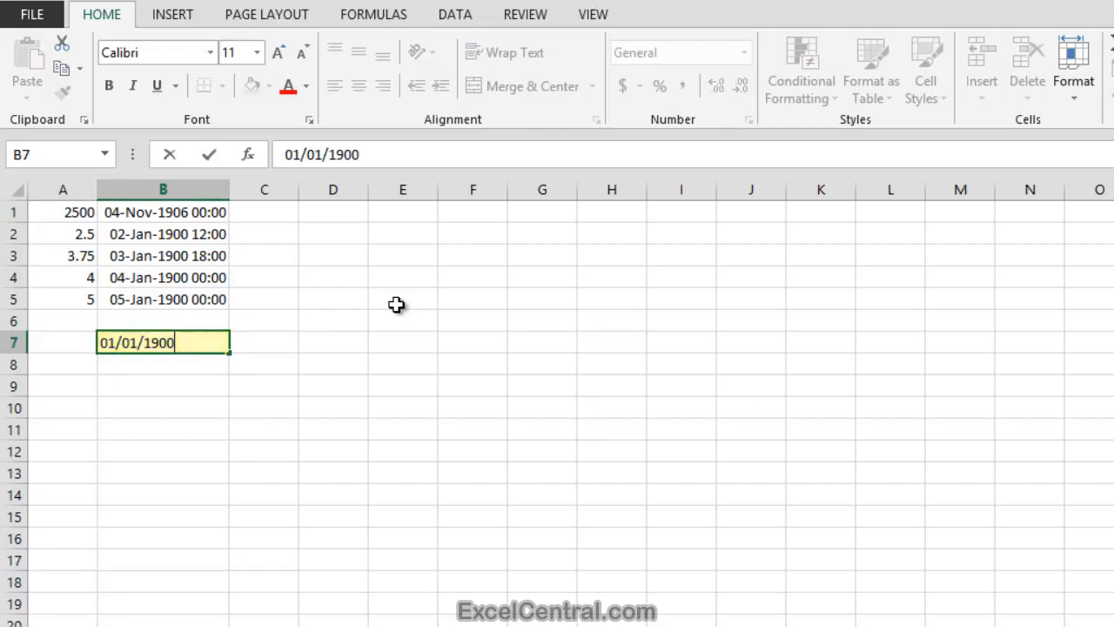
{"action": "key", "text": "Return"}
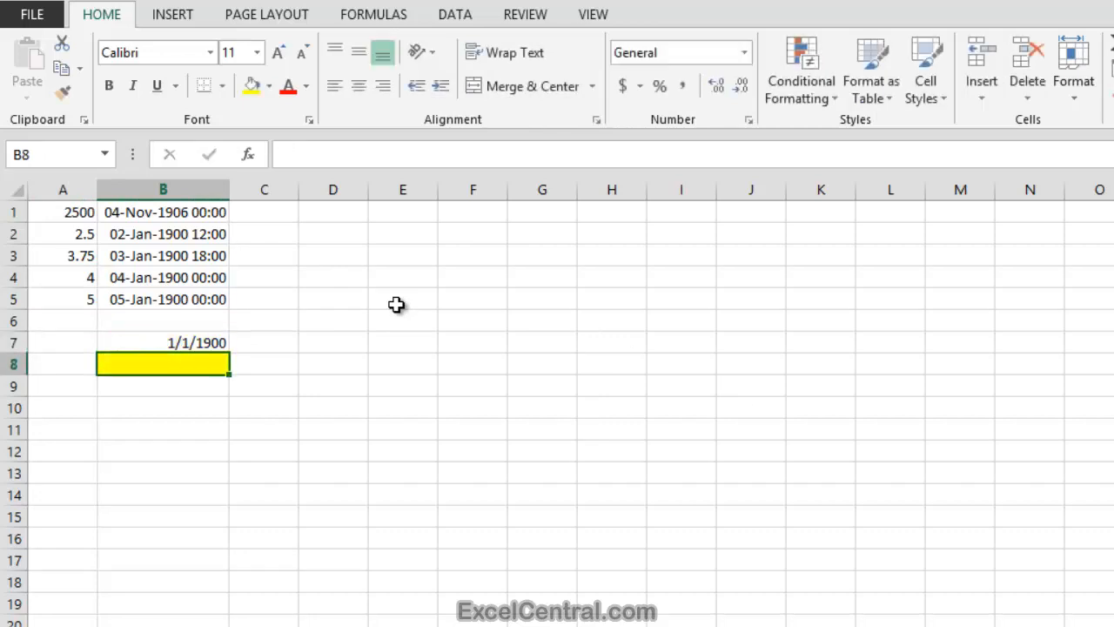
{"action": "type", "text": "01"}
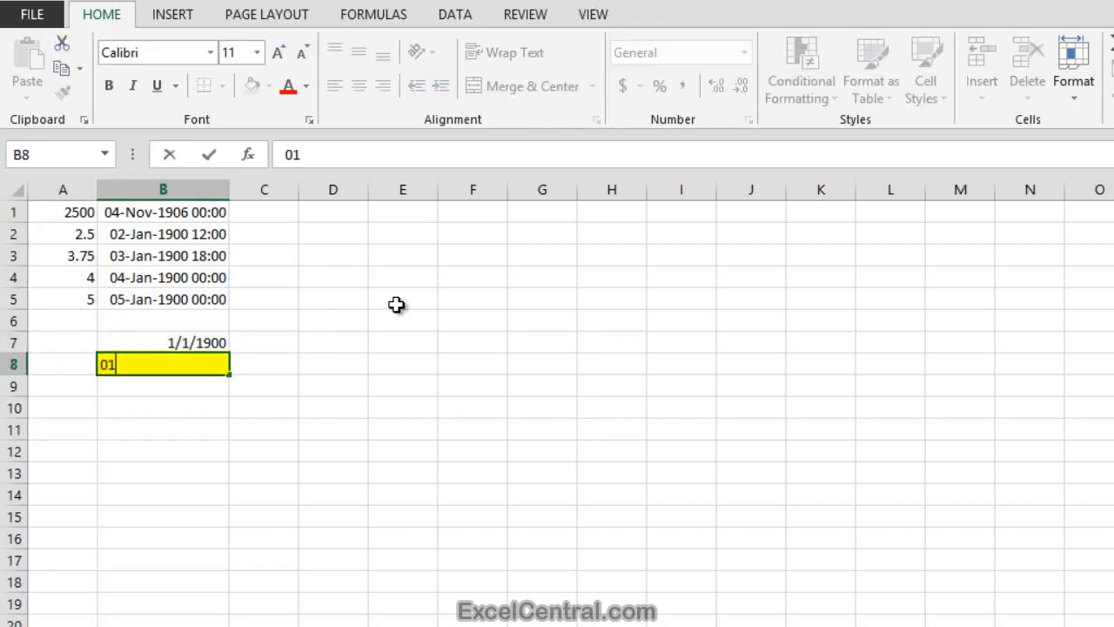
{"action": "type", "text": "/01/2000"}
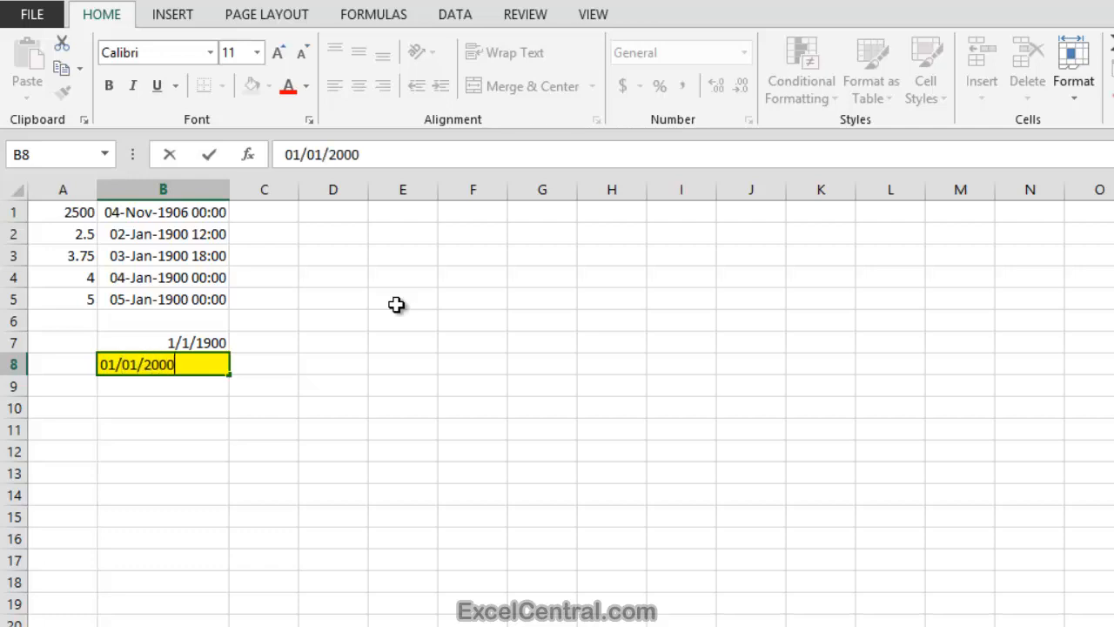
{"action": "key", "text": "Return"}
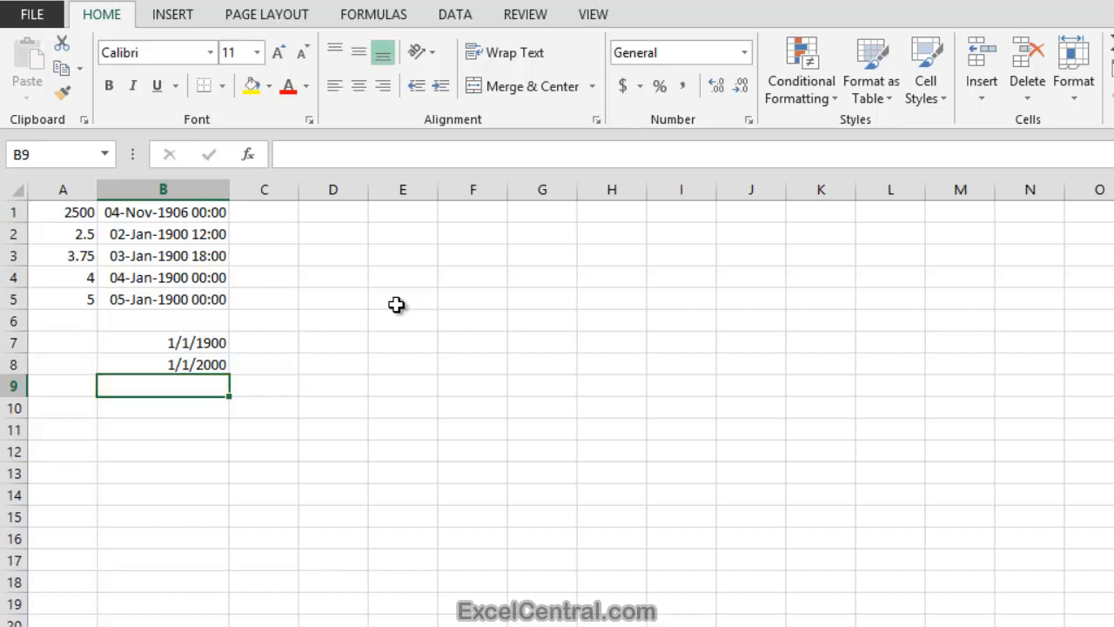
Enter the formula =B8-B7 in cell B9 to calculate the number of days between the two dates
{"action": "type", "text": "="}
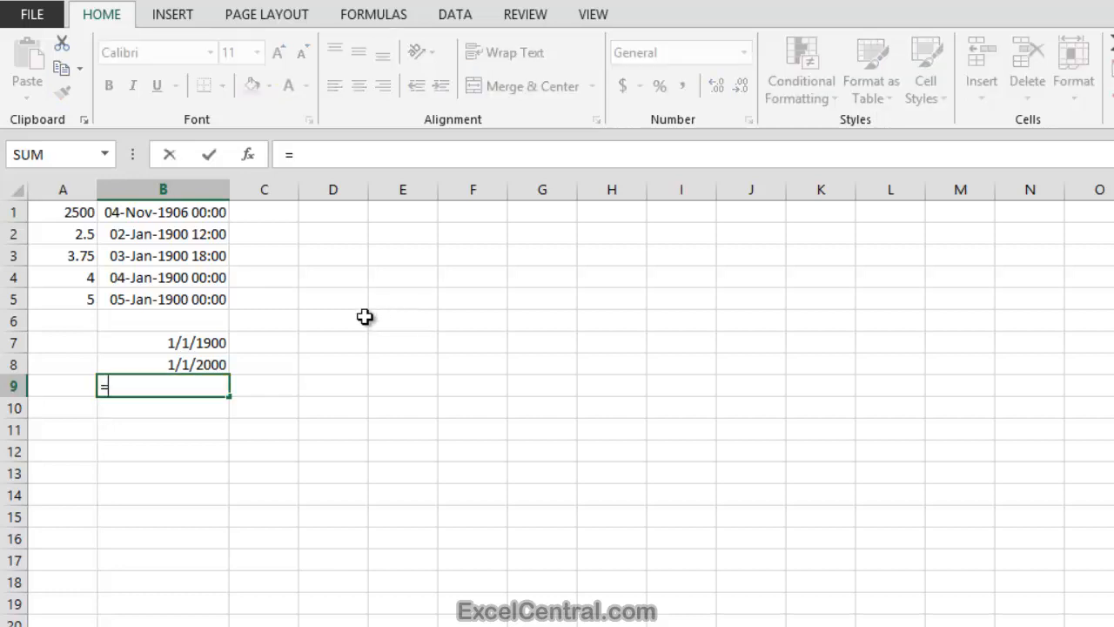
{"action": "left_click", "coordinate": [203, 366]}
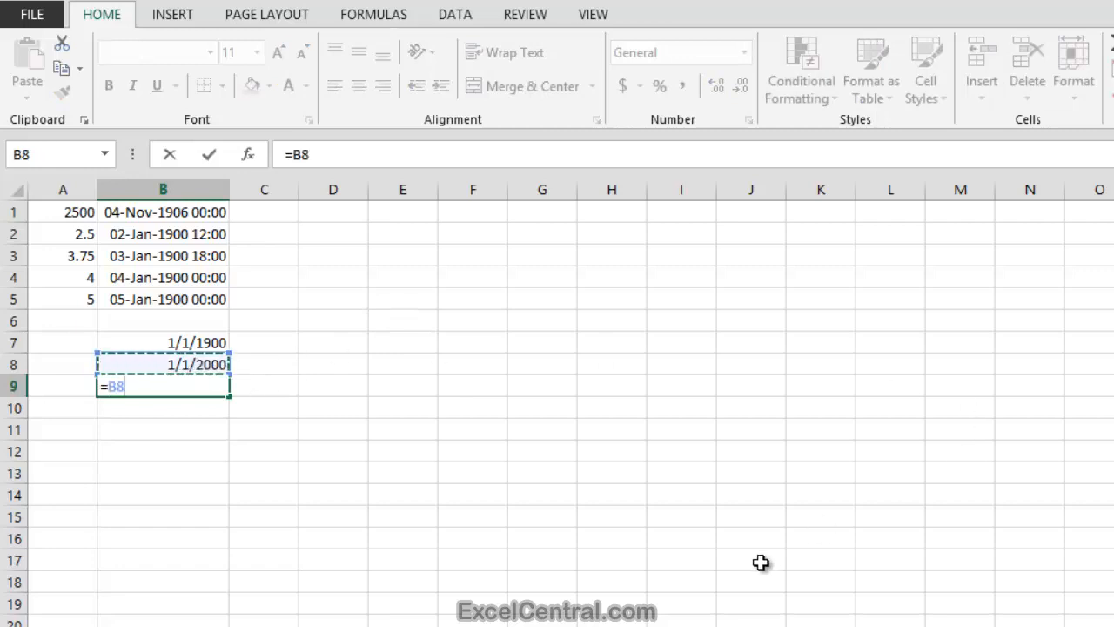
{"action": "type", "text": "-"}
{"action": "left_click", "coordinate": [180, 342]}
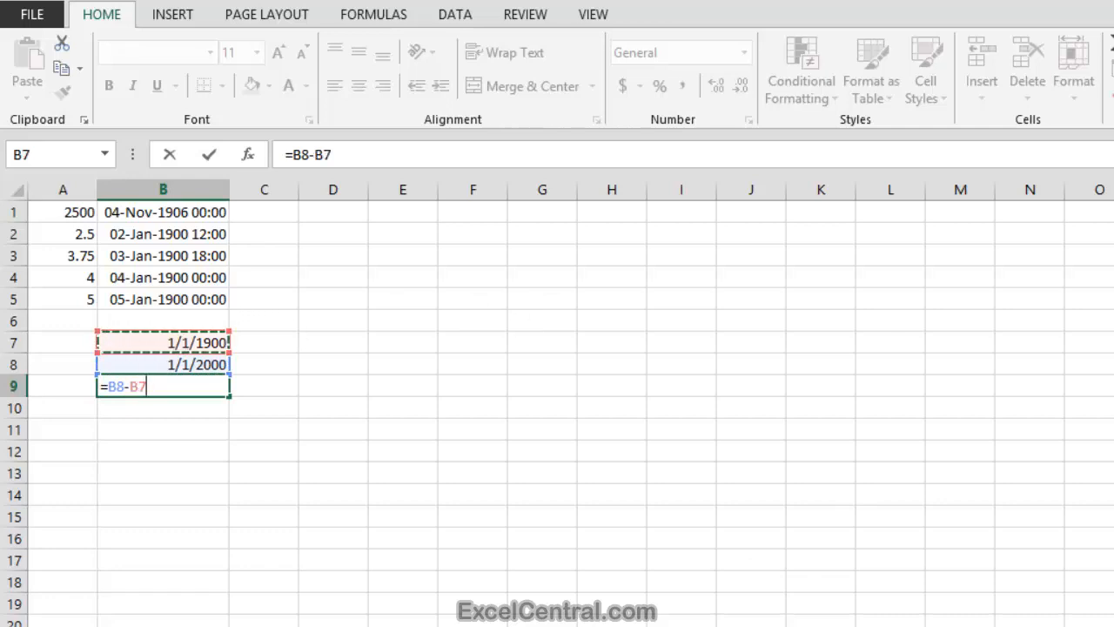
{"action": "key", "text": "Return"}
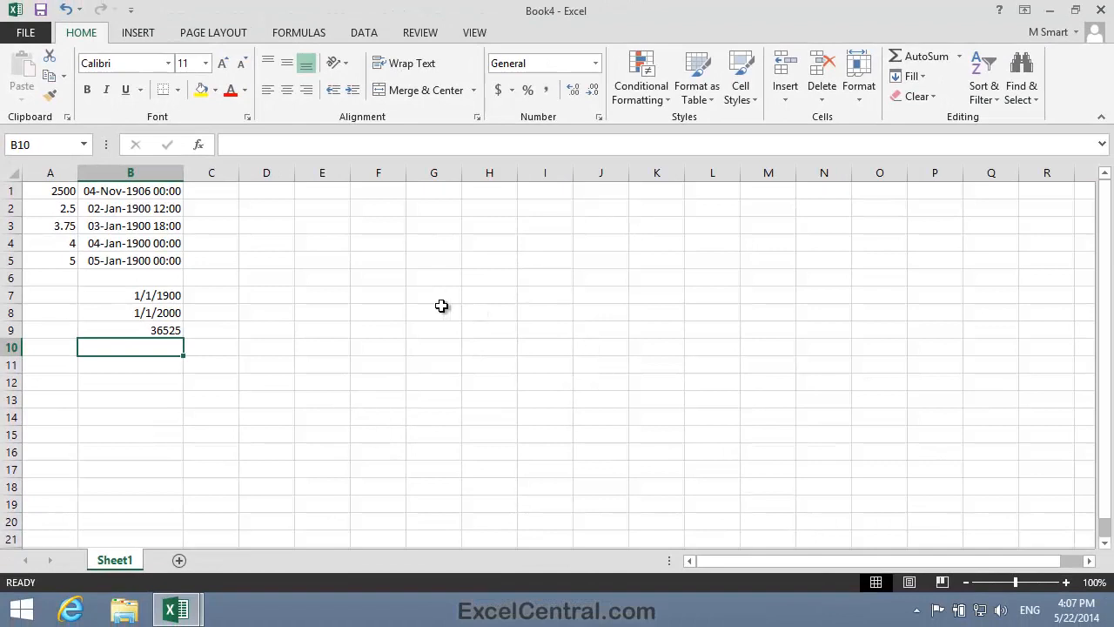
Close the Book4 workbook without saving its changes and close the Date Serial Numbers workbook
{"action": "left_click", "coordinate": [1104, 16]}
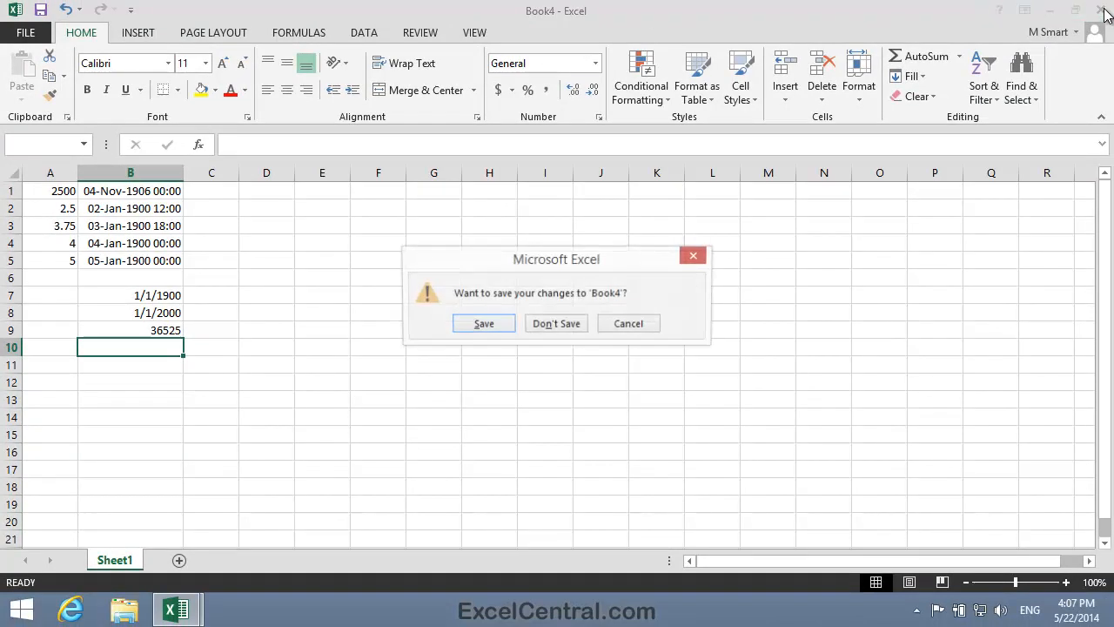
{"action": "left_click", "coordinate": [563, 328]}
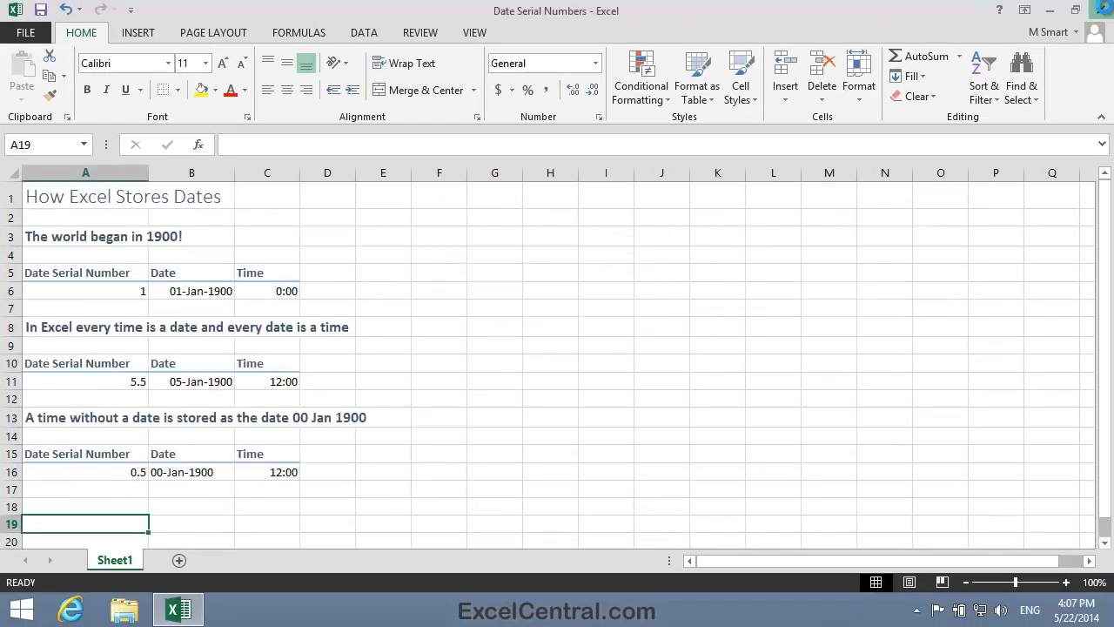
{"action": "left_click", "coordinate": [1102, 11]}
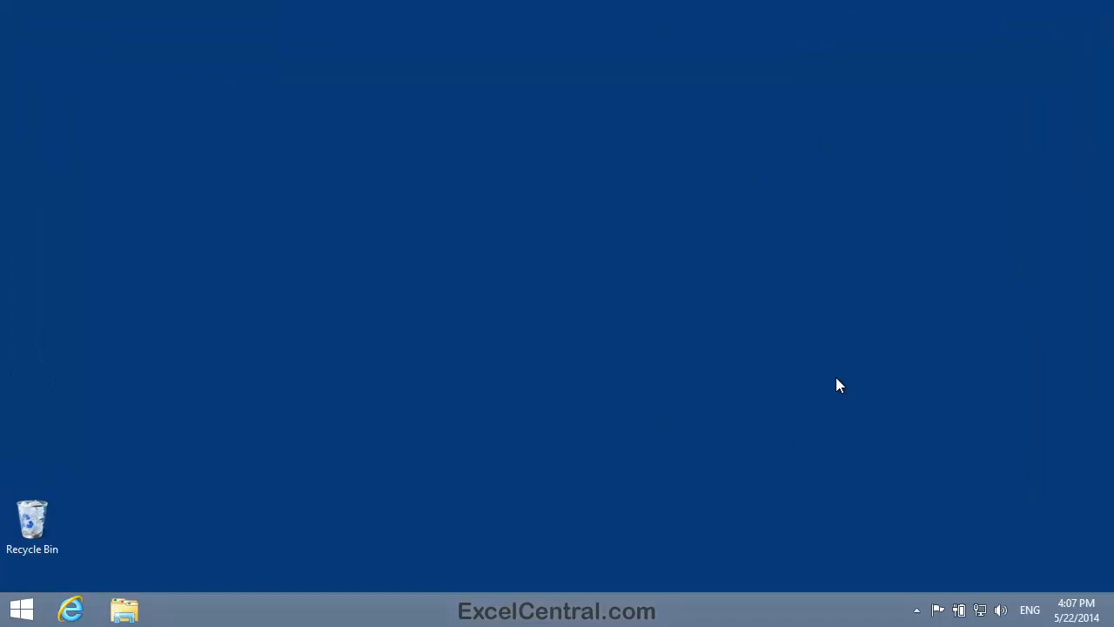